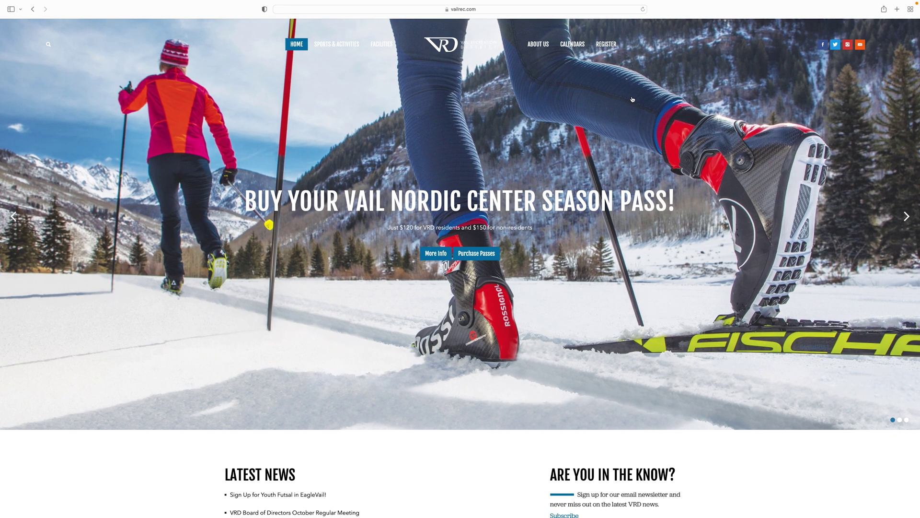
Go from vailrec.com's REGISTER page to the full Amilia registration store.
{"action": "left_click", "coordinate": [607, 44]}
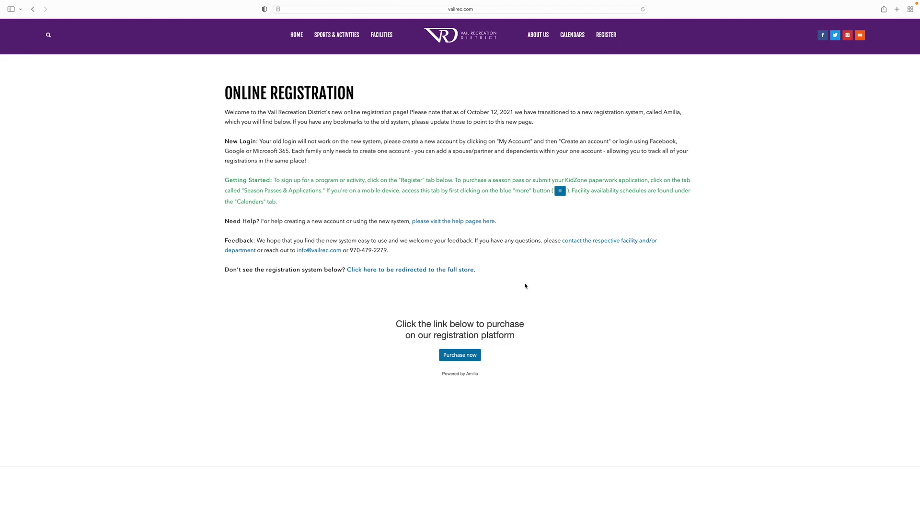
{"action": "left_click", "coordinate": [454, 271]}
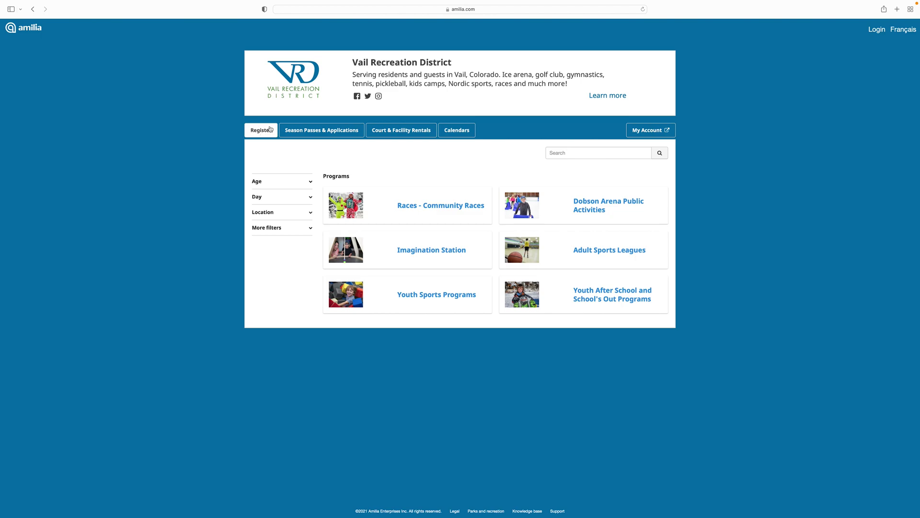
Browse the Season Passes & Applications, Court & Facility Rentals and Calendars tabs, ending on Season Passes.
{"action": "left_click", "coordinate": [309, 130]}
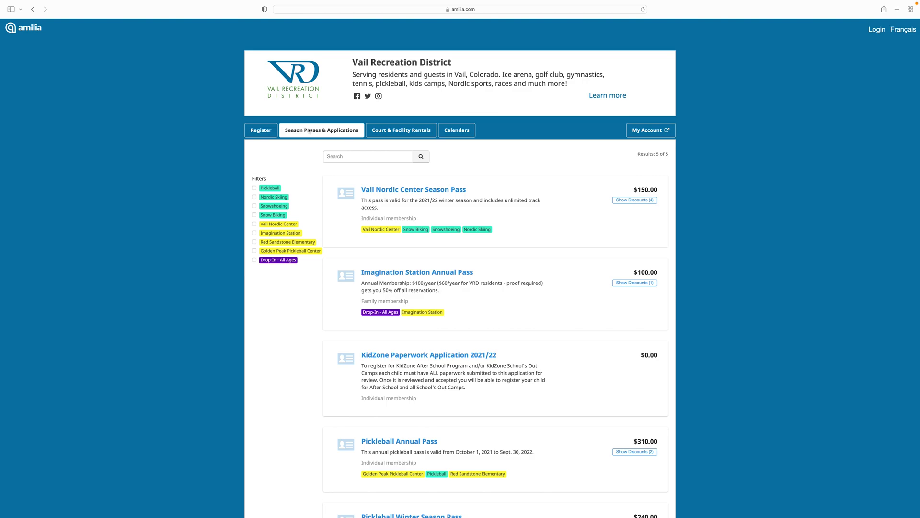
{"action": "left_click", "coordinate": [401, 129]}
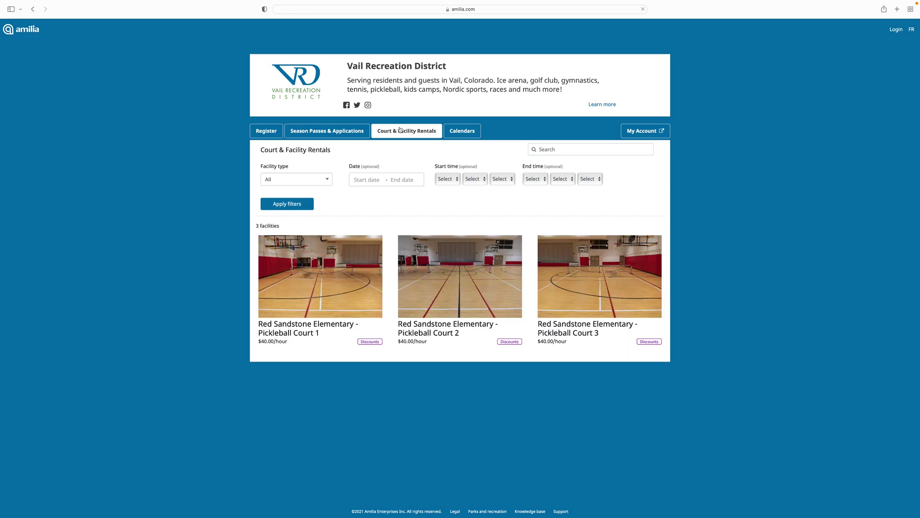
{"action": "left_click", "coordinate": [468, 131]}
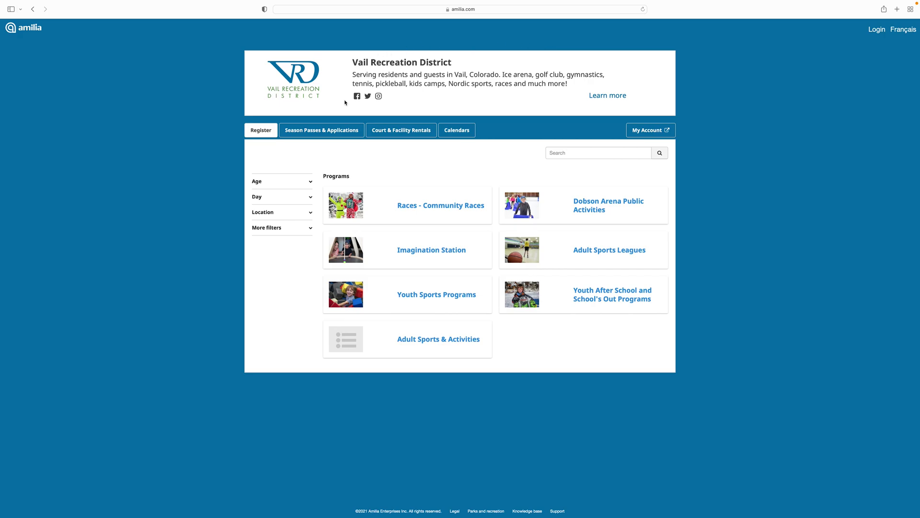
{"action": "left_click", "coordinate": [333, 130]}
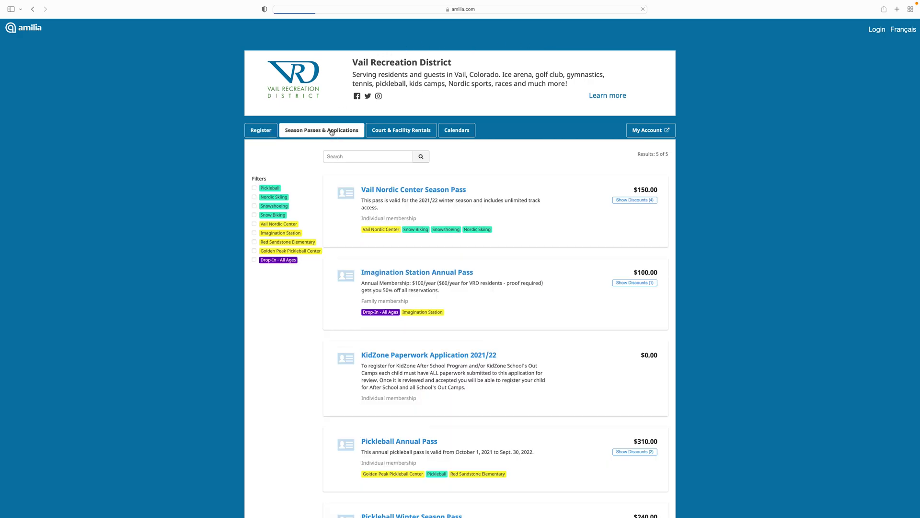
Open the $310.00 Pickleball Annual Pass, review its two discounts, and add it, prompting login.
{"action": "scroll", "coordinate": [729, 201], "scroll_direction": "down", "scroll_amount": 5}
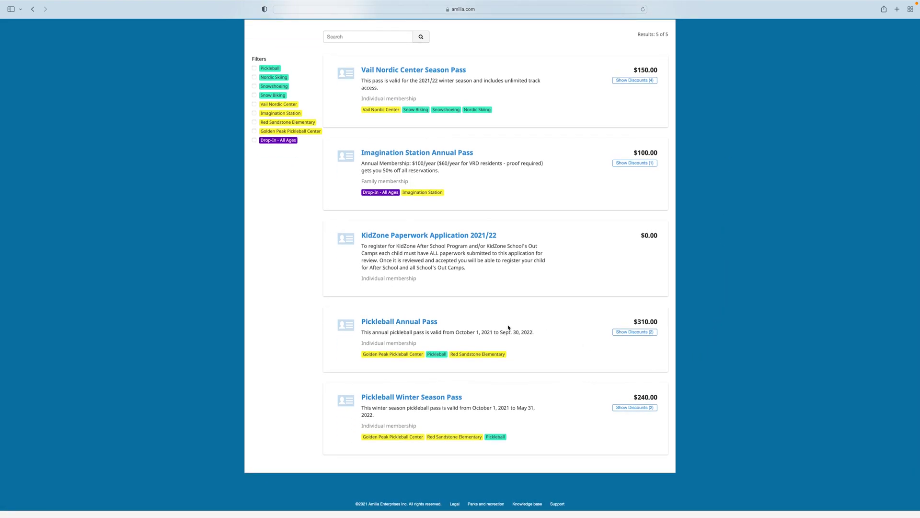
{"action": "left_click", "coordinate": [405, 326]}
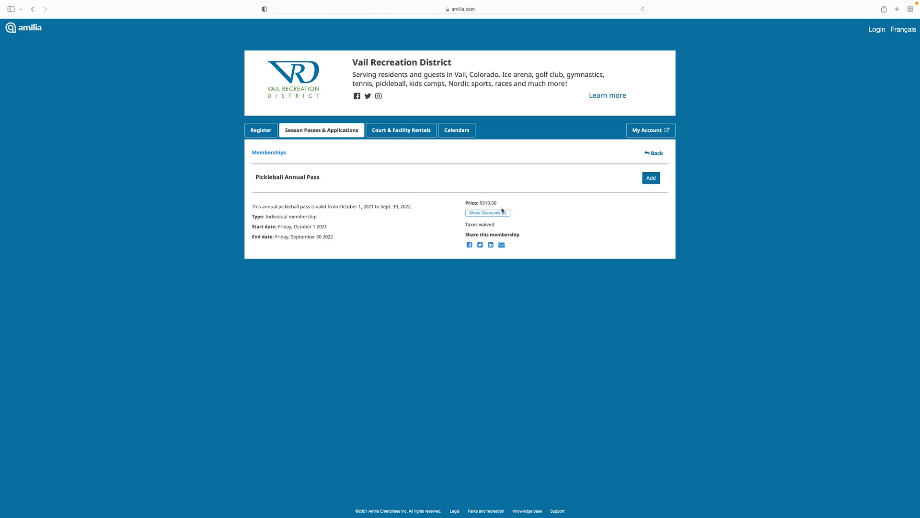
{"action": "left_click", "coordinate": [500, 213]}
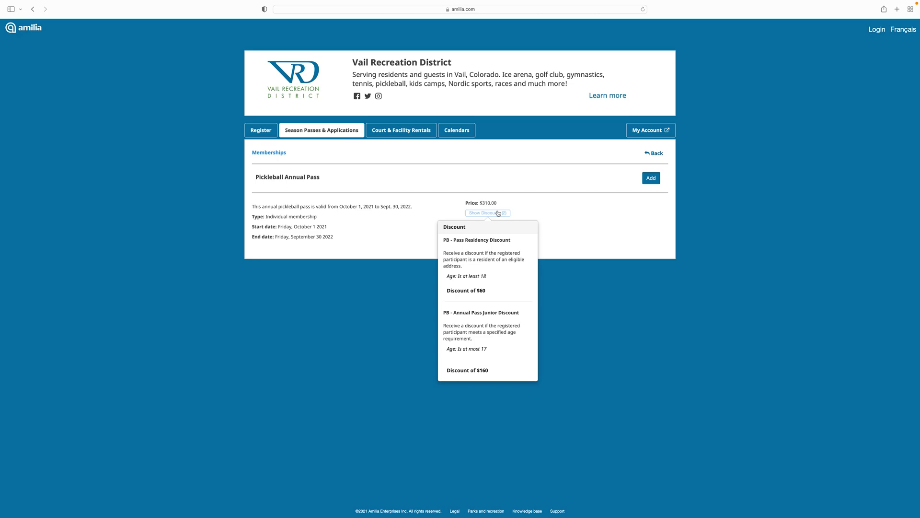
{"action": "left_click", "coordinate": [562, 207]}
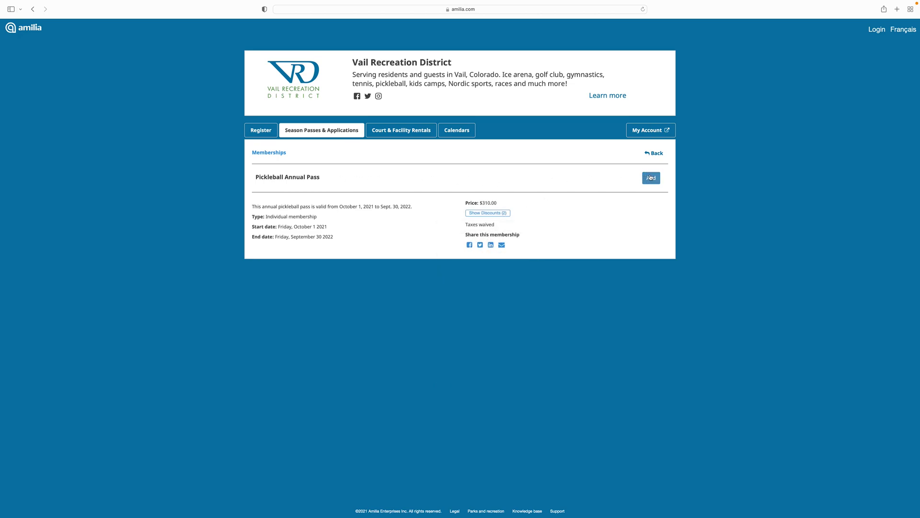
{"action": "left_click", "coordinate": [652, 177]}
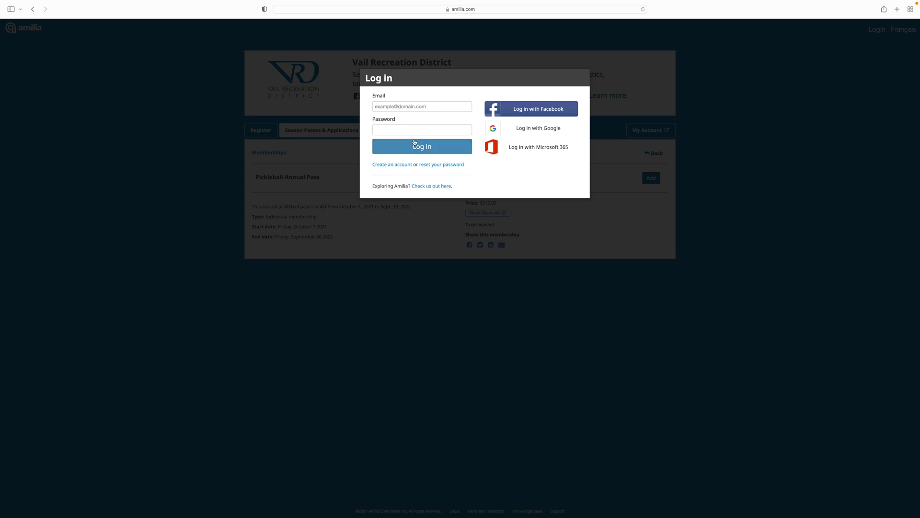
Create a new Amilia account with first name, last name, e-mail and password, then continue.
{"action": "left_click", "coordinate": [390, 164]}
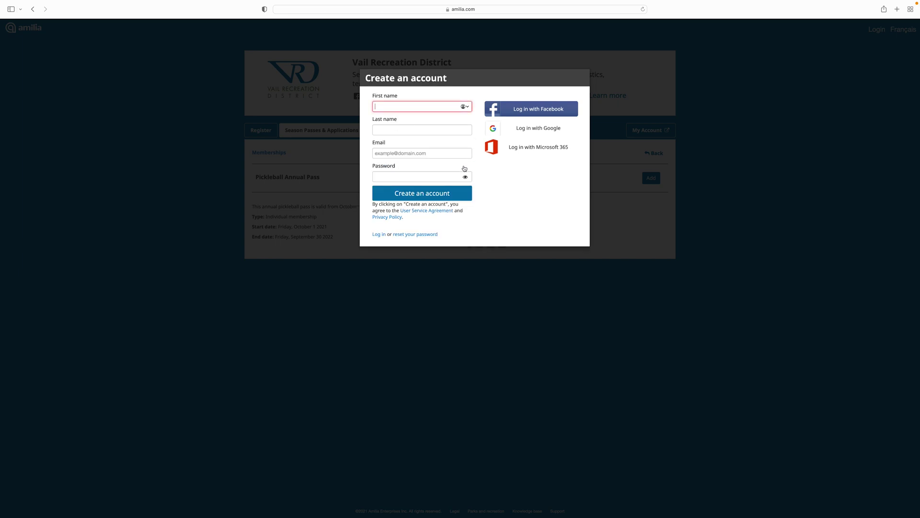
{"action": "type", "text": "Vail"}
{"action": "key", "text": "Tab"}
{"action": "type", "text": "Recreation"}
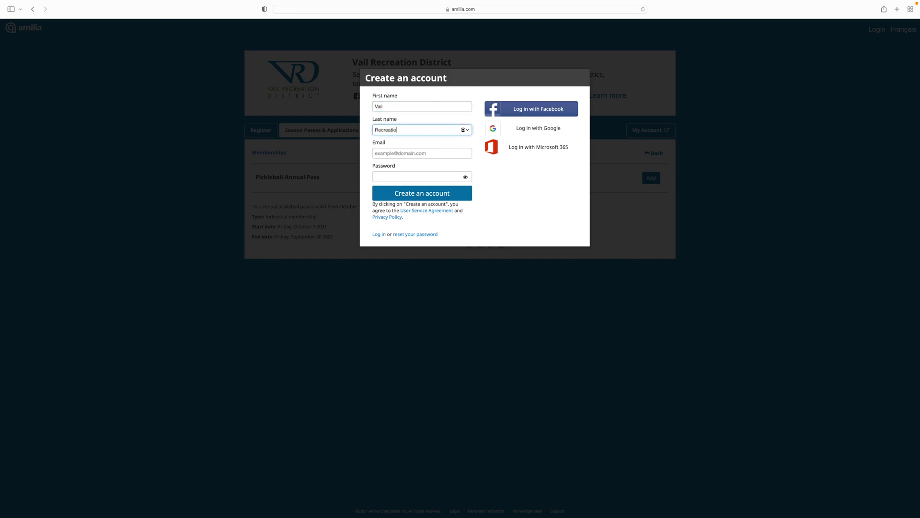
{"action": "key", "text": "Tab"}
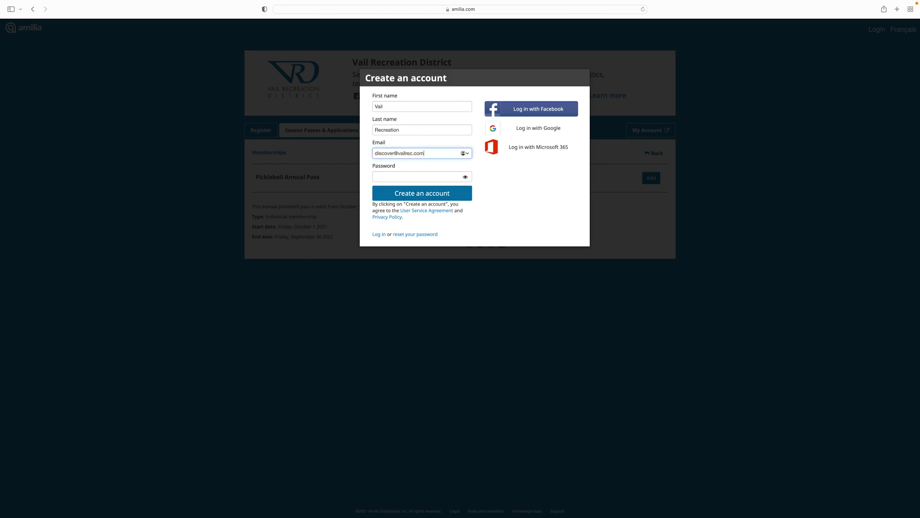
{"action": "key", "text": "Tab"}
{"action": "type", "text": "****"}
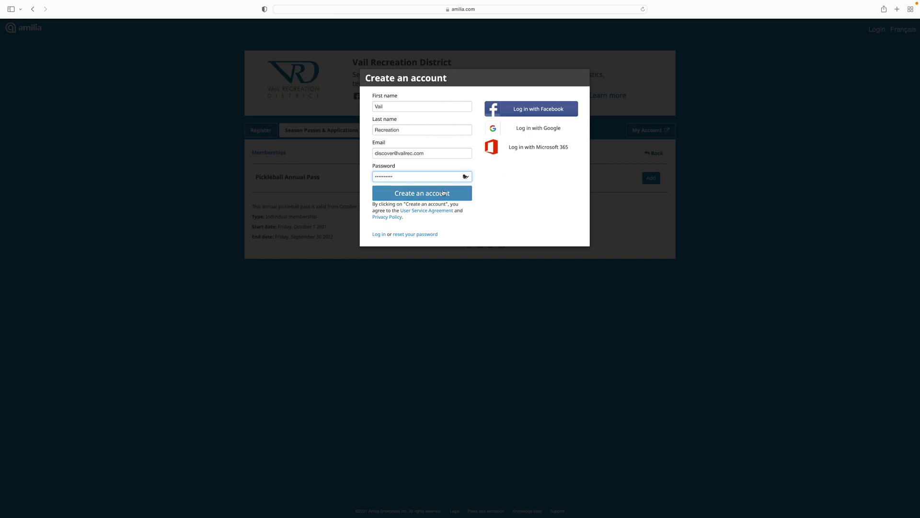
{"action": "left_click", "coordinate": [442, 194]}
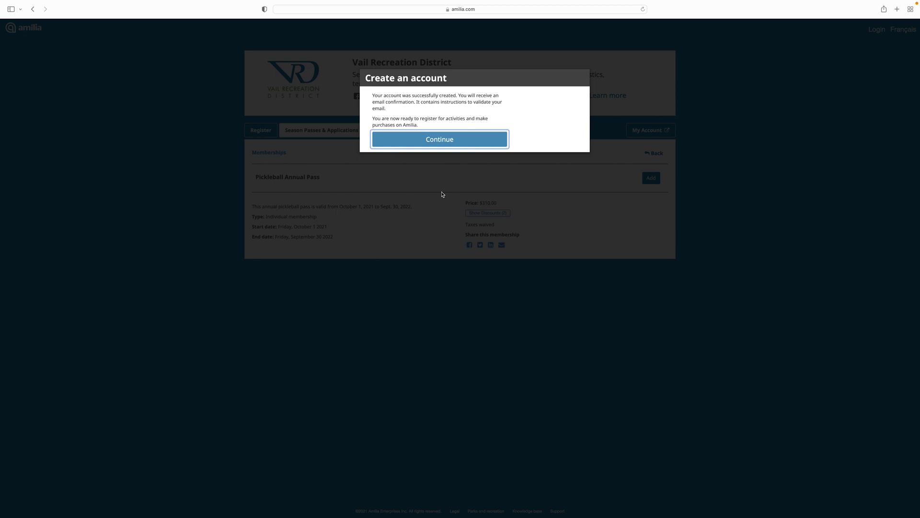
{"action": "left_click", "coordinate": [440, 139]}
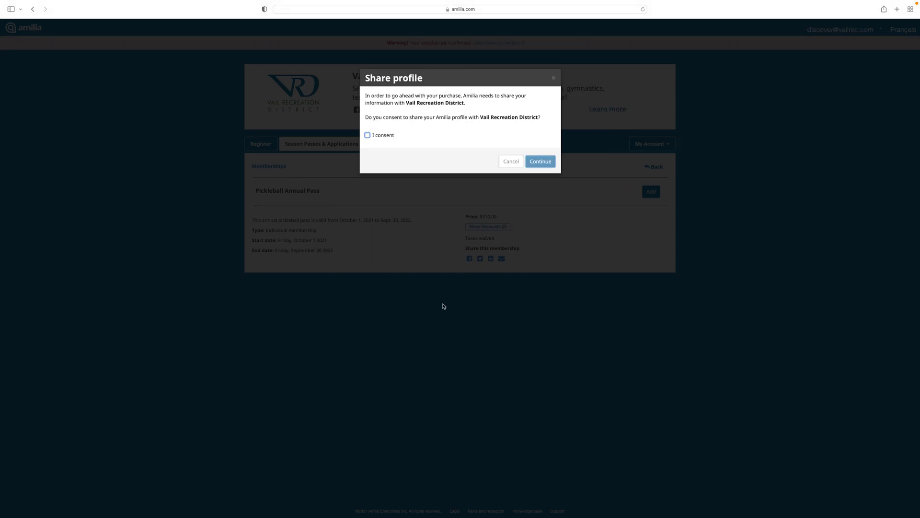
Consent to sharing the profile with Vail Recreation District and continue.
{"action": "left_click", "coordinate": [368, 136]}
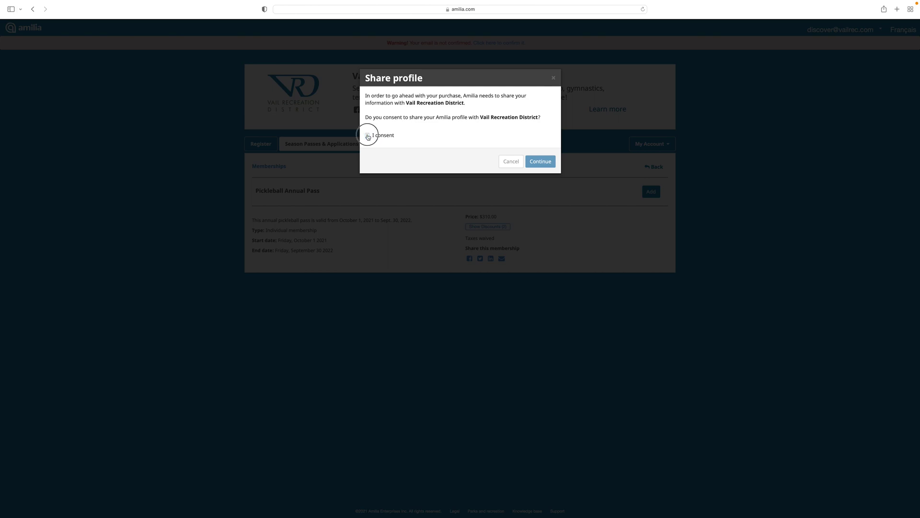
{"action": "left_click", "coordinate": [540, 160]}
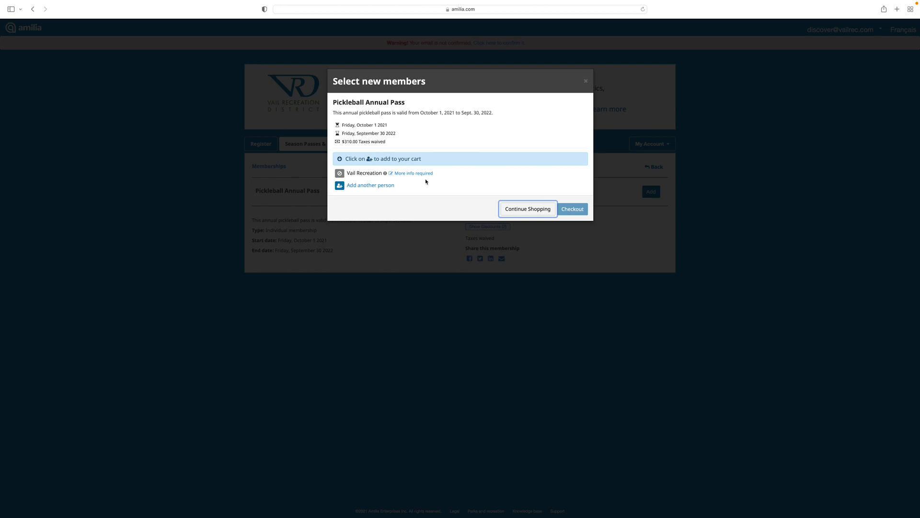
Set the account owner's date of birth to January 1, 1984 and save it.
{"action": "left_click", "coordinate": [413, 174]}
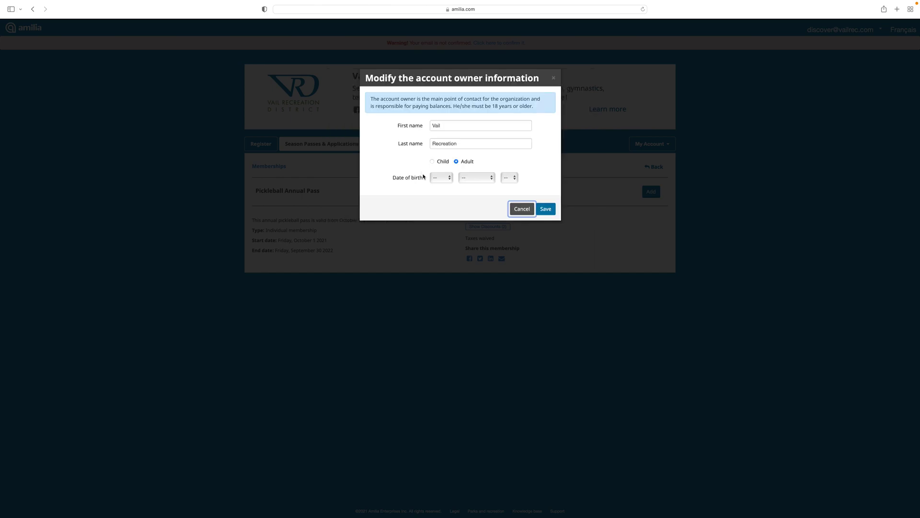
{"action": "left_click", "coordinate": [447, 179]}
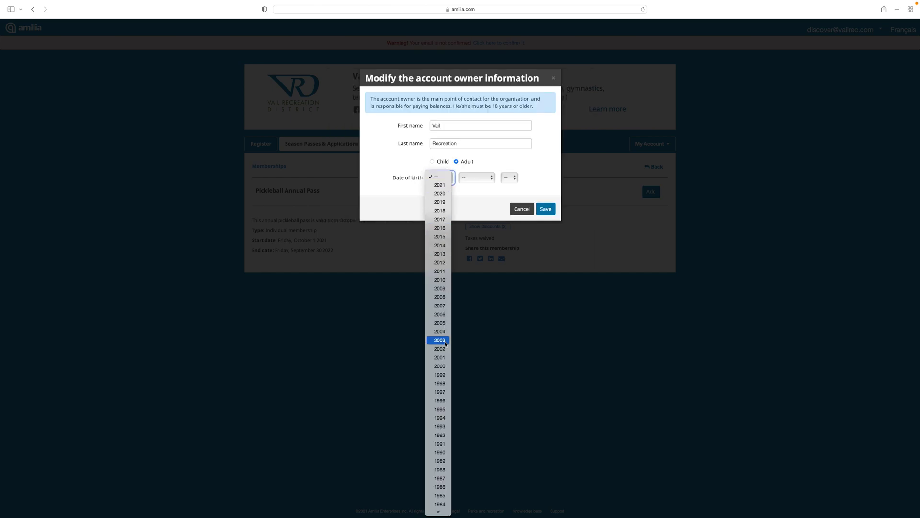
{"action": "left_click", "coordinate": [442, 504]}
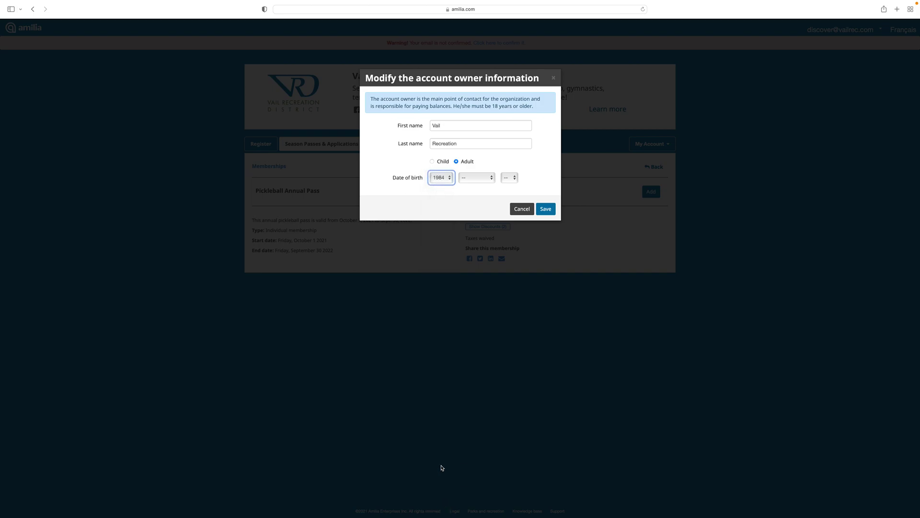
{"action": "left_click", "coordinate": [479, 179]}
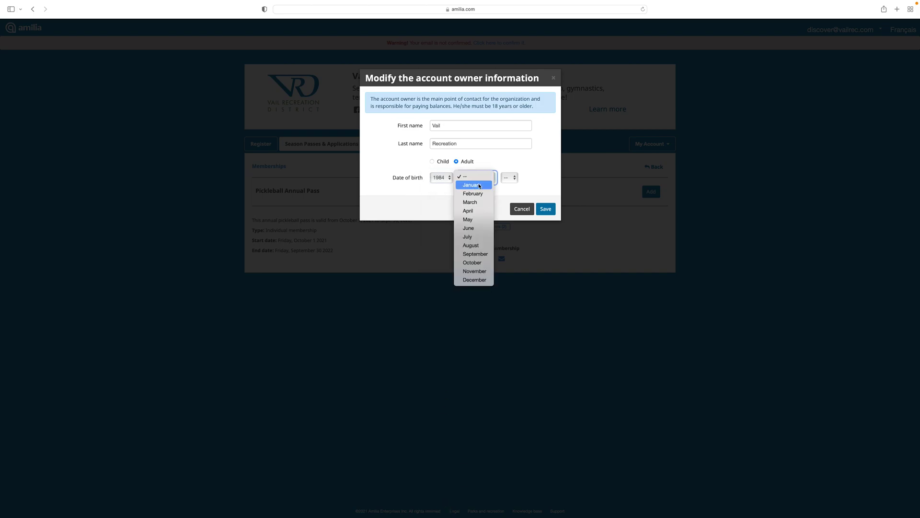
{"action": "left_click", "coordinate": [473, 185]}
{"action": "left_click", "coordinate": [510, 180]}
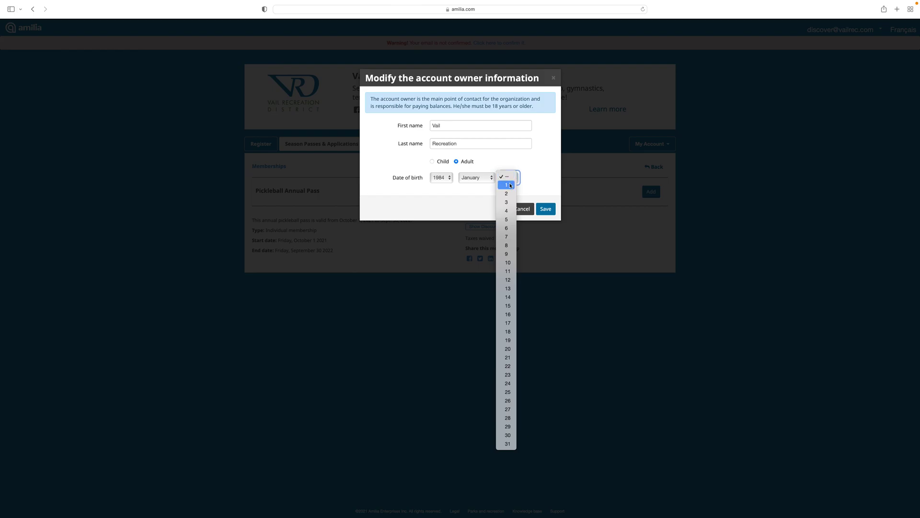
{"action": "left_click", "coordinate": [508, 183]}
{"action": "left_click", "coordinate": [547, 210]}
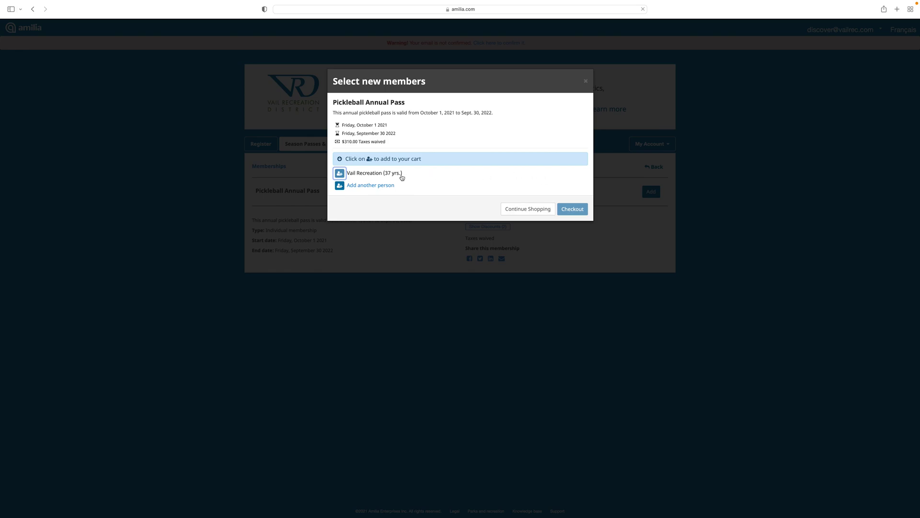
Add the account owner to the pass, saving the suggested residential address to claim the discount.
{"action": "left_click", "coordinate": [379, 176]}
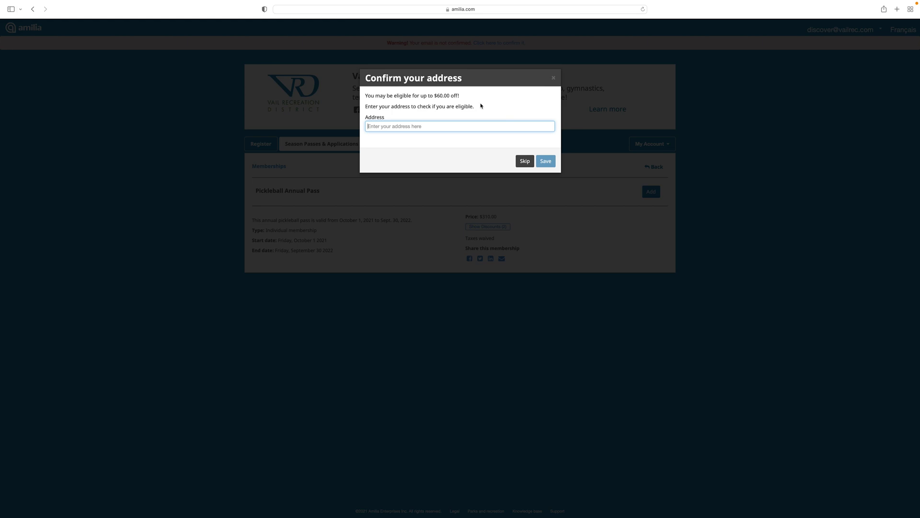
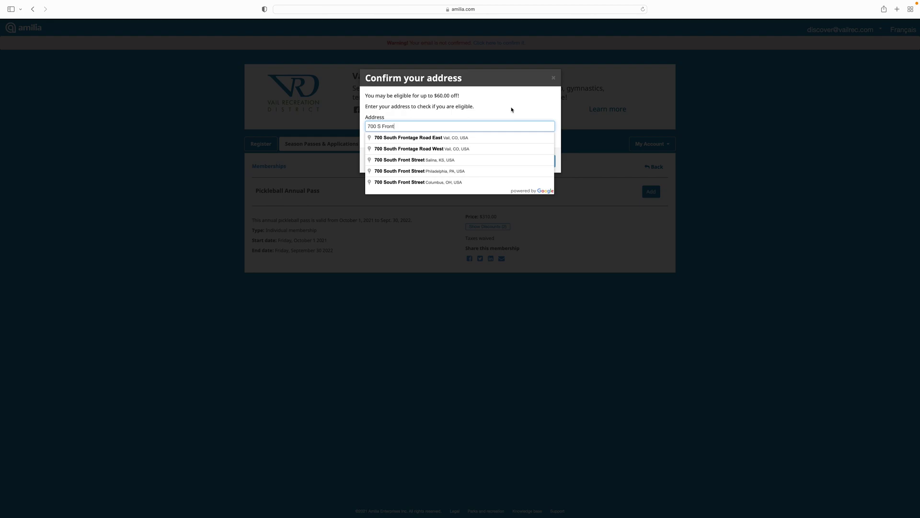
{"action": "left_click", "coordinate": [493, 138]}
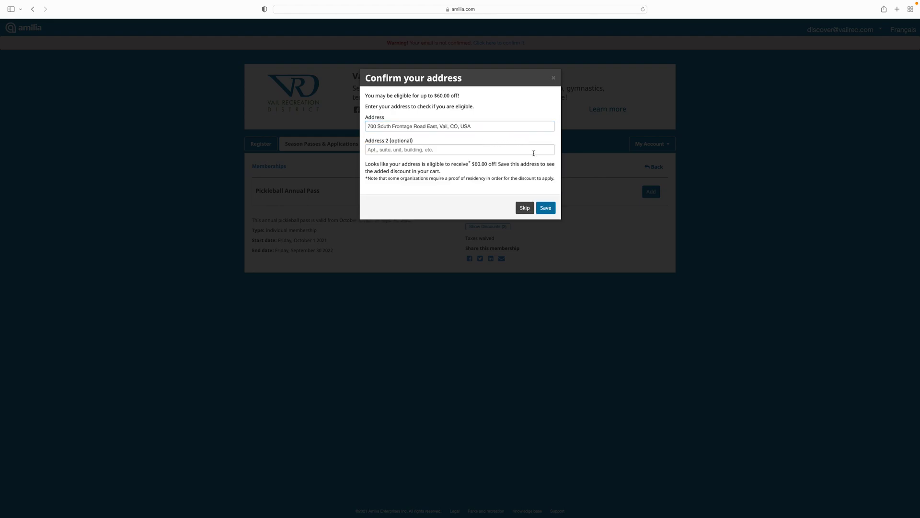
{"action": "left_click", "coordinate": [546, 208]}
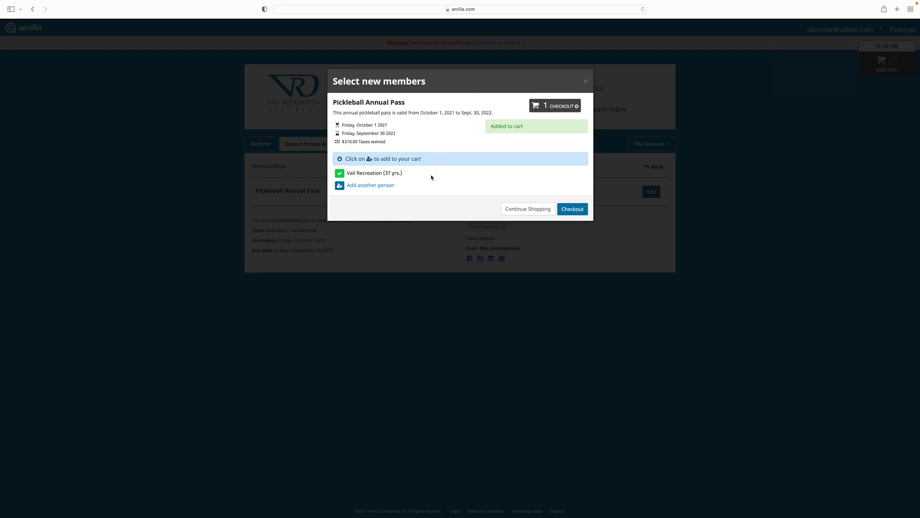
Add a second adult family member with first and last name, born January 1, 1985.
{"action": "left_click", "coordinate": [405, 175]}
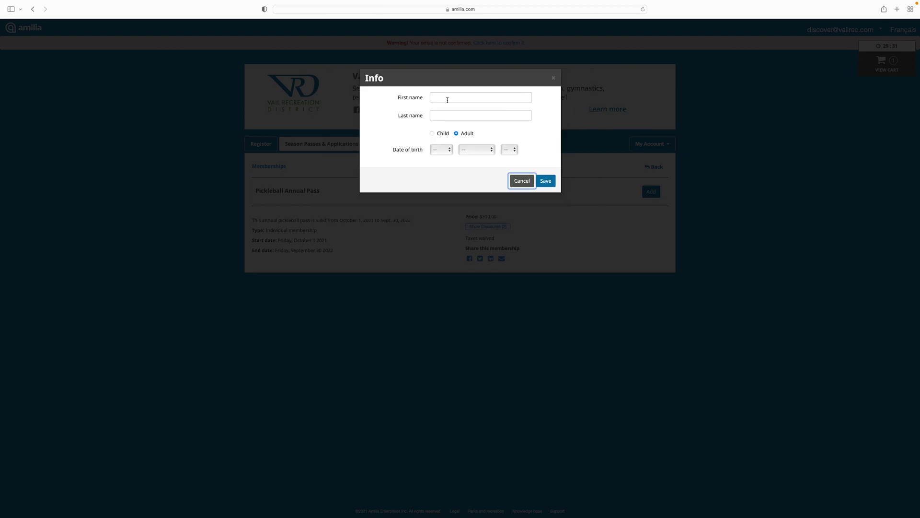
{"action": "left_click", "coordinate": [446, 99]}
{"action": "type", "text": "Partner"}
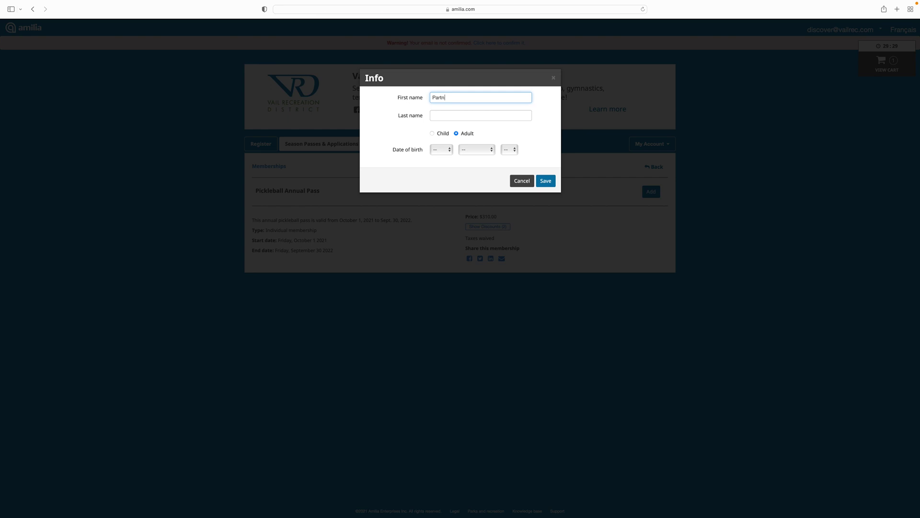
{"action": "key", "text": "Tab"}
{"action": "type", "text": "Recreation"}
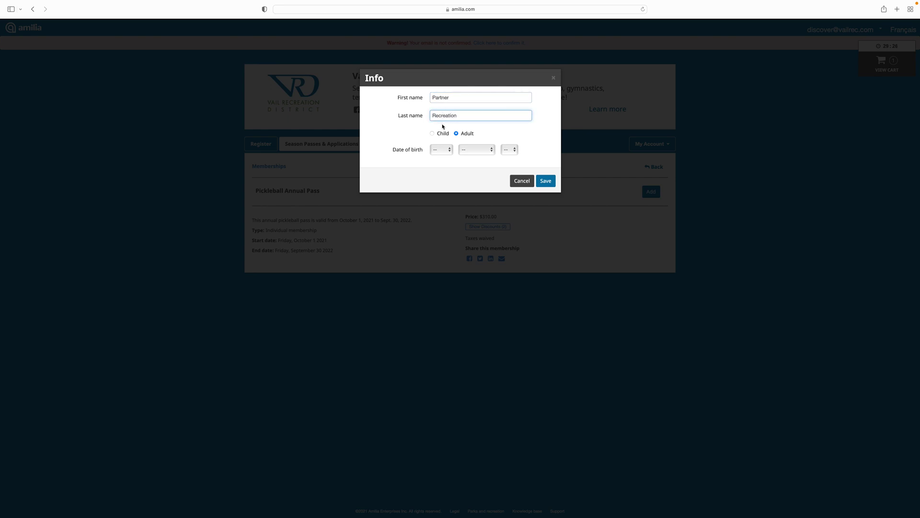
{"action": "left_click", "coordinate": [440, 150]}
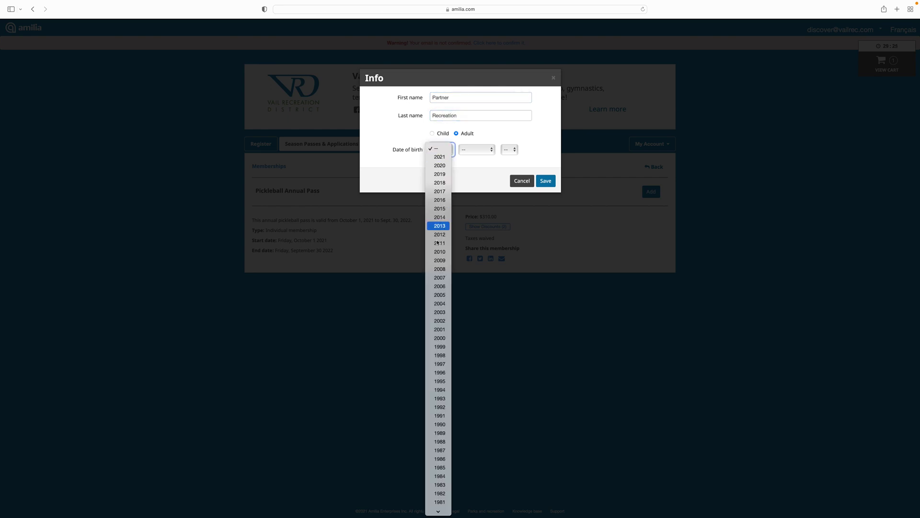
{"action": "left_click", "coordinate": [439, 468]}
{"action": "left_click", "coordinate": [480, 151]}
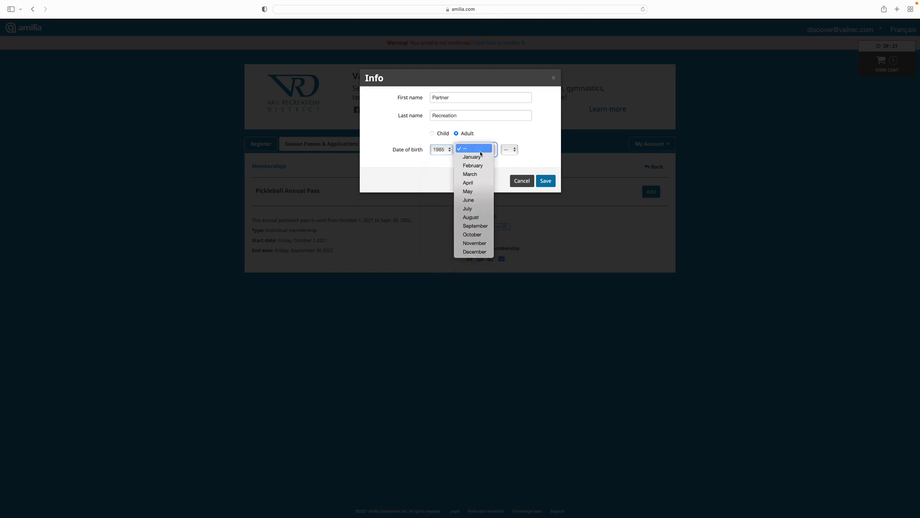
{"action": "left_click", "coordinate": [480, 158]}
{"action": "left_click", "coordinate": [507, 152]}
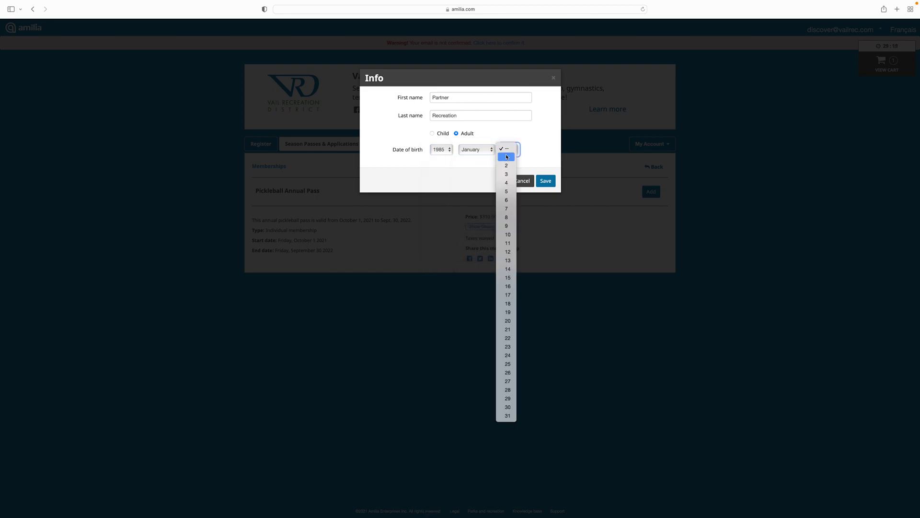
{"action": "left_click", "coordinate": [507, 159]}
{"action": "left_click", "coordinate": [545, 181]}
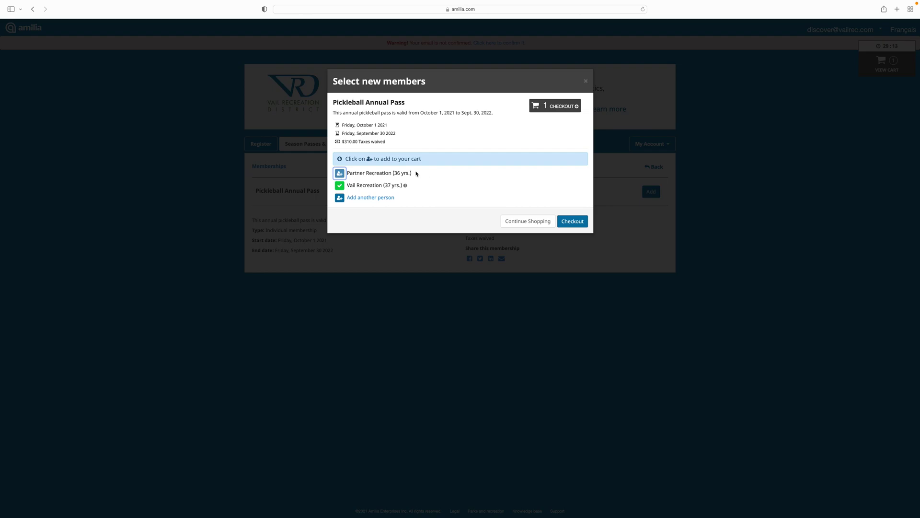
Add the second member's pass with the suggested residential address, reaching a $500.00 total, then checkout.
{"action": "left_click", "coordinate": [340, 173]}
{"action": "type", "text": "700 S"}
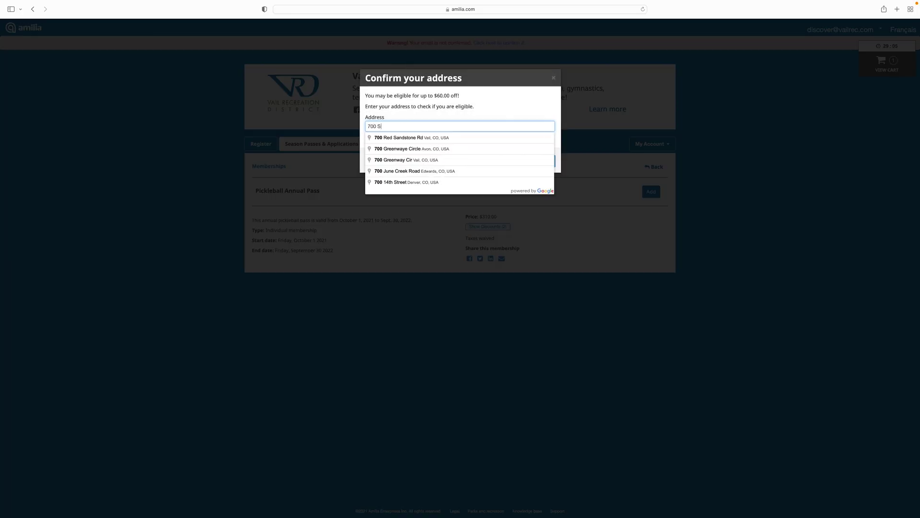
{"action": "type", "text": " Fr"}
{"action": "left_click", "coordinate": [448, 137]}
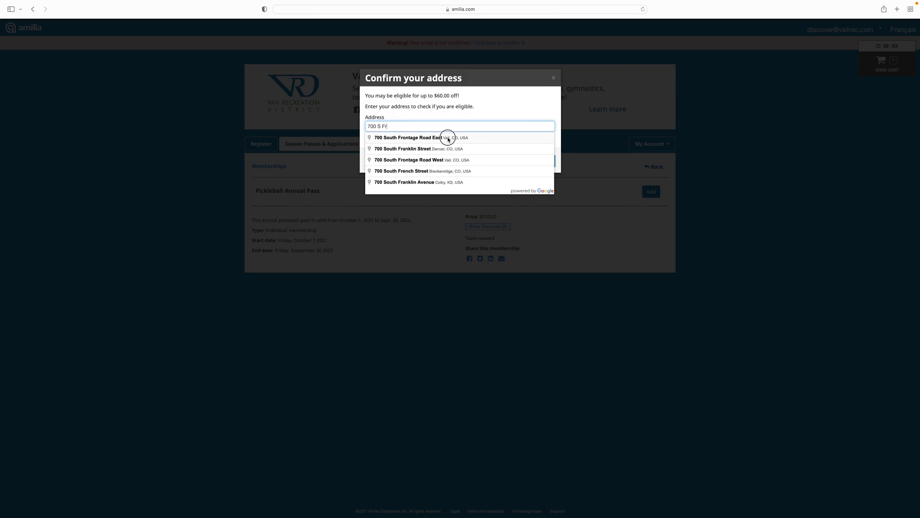
{"action": "left_click", "coordinate": [547, 210]}
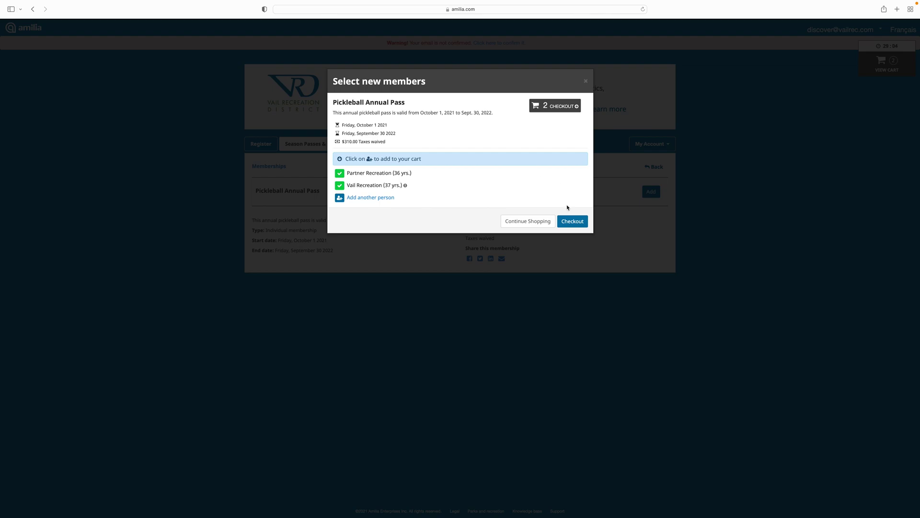
{"action": "left_click", "coordinate": [571, 222]}
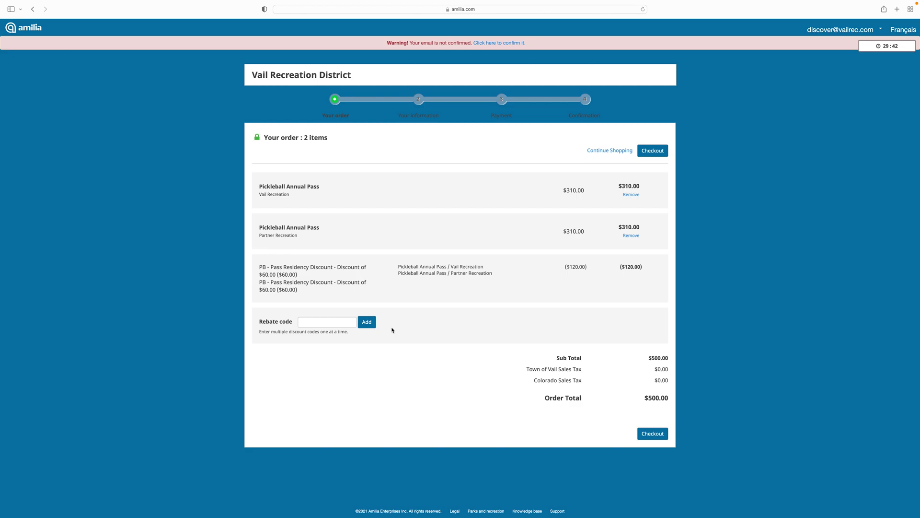
Continue from the order review to the Your information checkout step.
{"action": "left_click", "coordinate": [652, 433]}
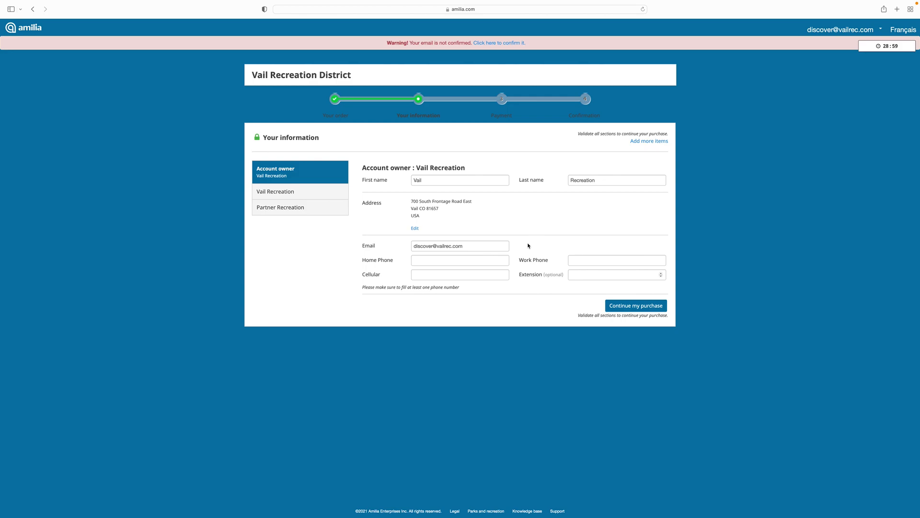
Enter a cellular phone number for the account owner and save that section.
{"action": "left_click", "coordinate": [492, 277]}
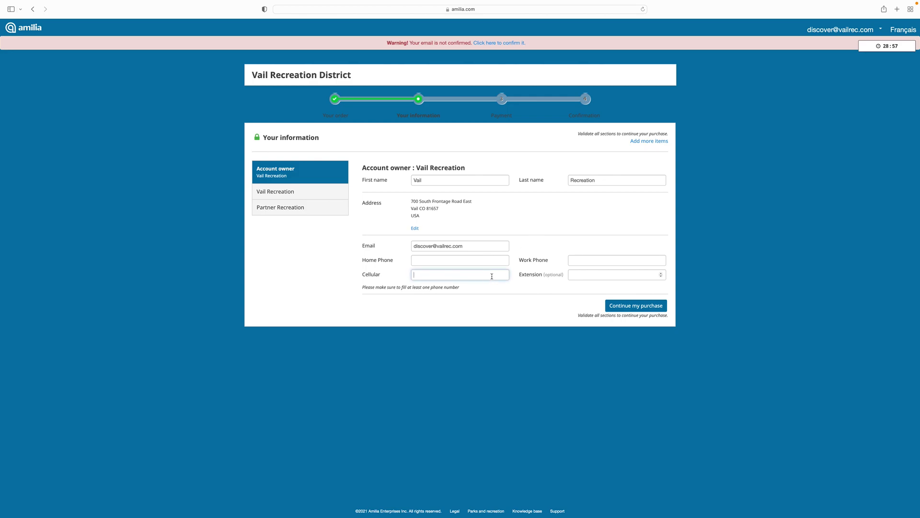
{"action": "type", "text": "999-999-9999"}
{"action": "left_click", "coordinate": [637, 306]}
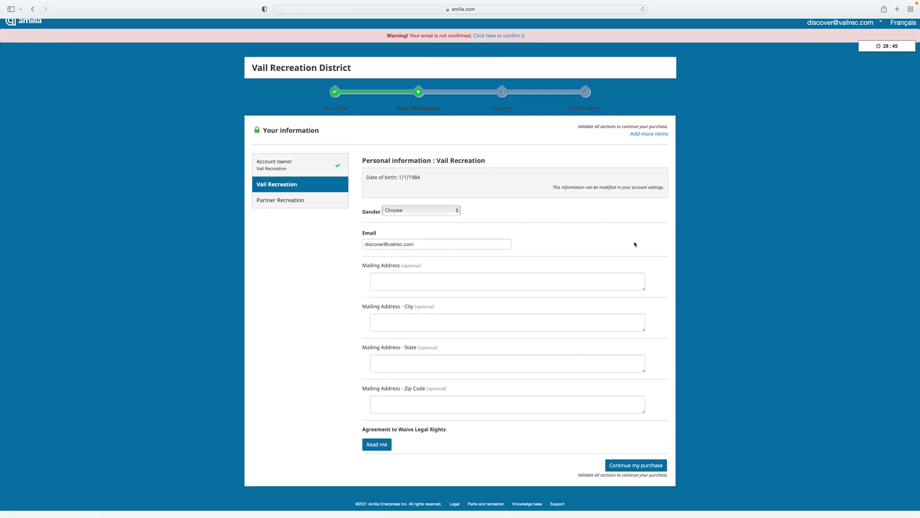
{"action": "left_click", "coordinate": [446, 210]}
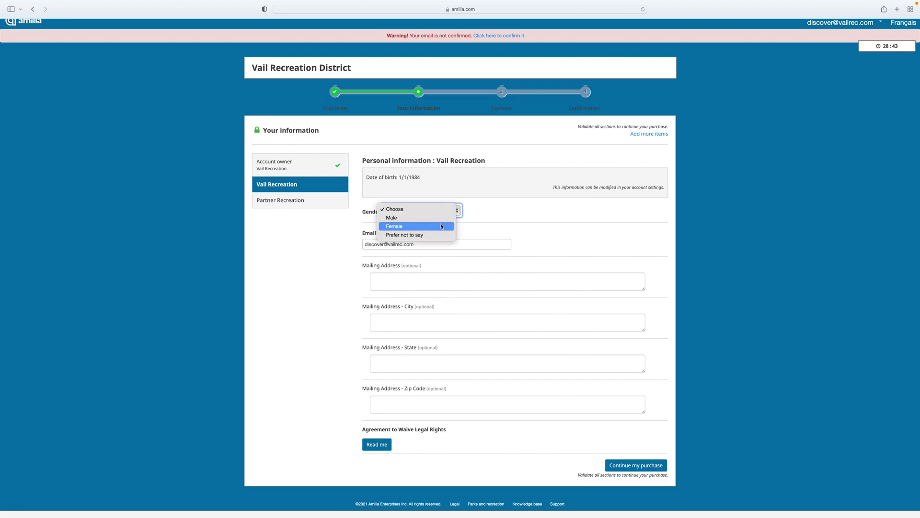
{"action": "left_click", "coordinate": [442, 227]}
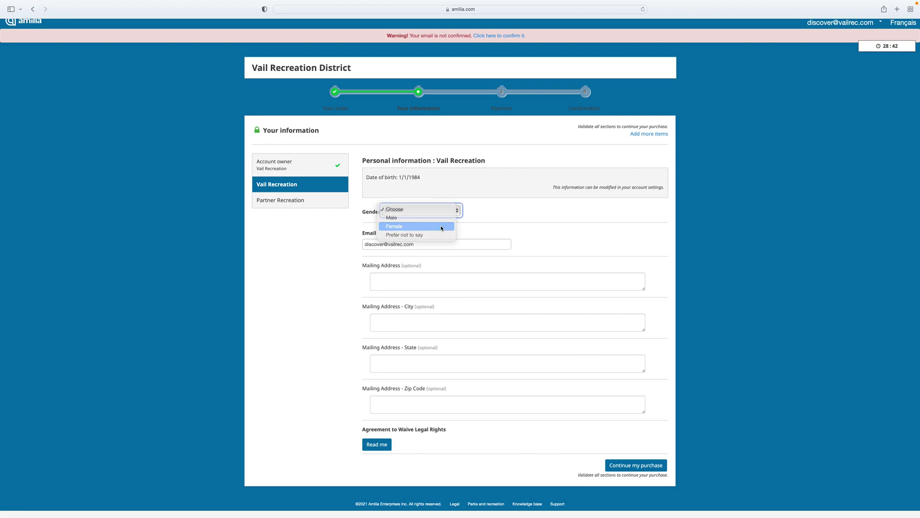
{"action": "left_click", "coordinate": [438, 282]}
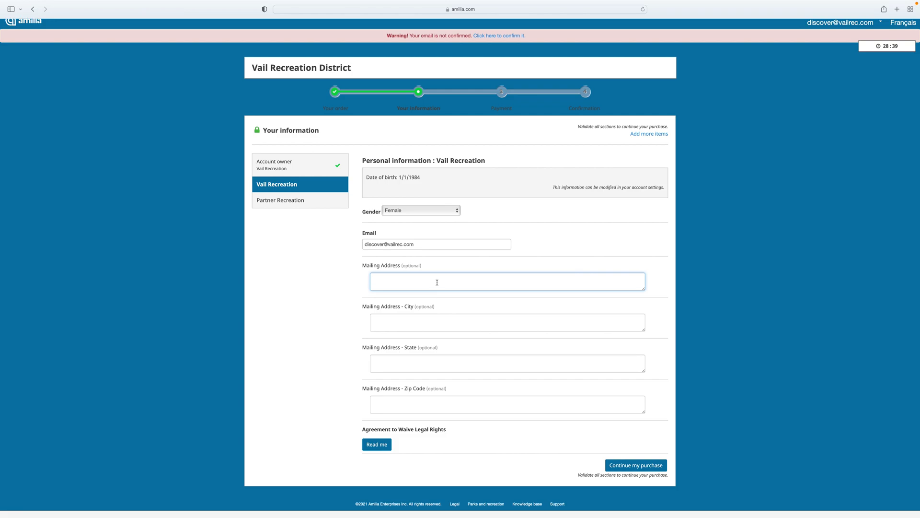
{"action": "type", "text": "PO Box 123"}
{"action": "key", "text": "Tab"}
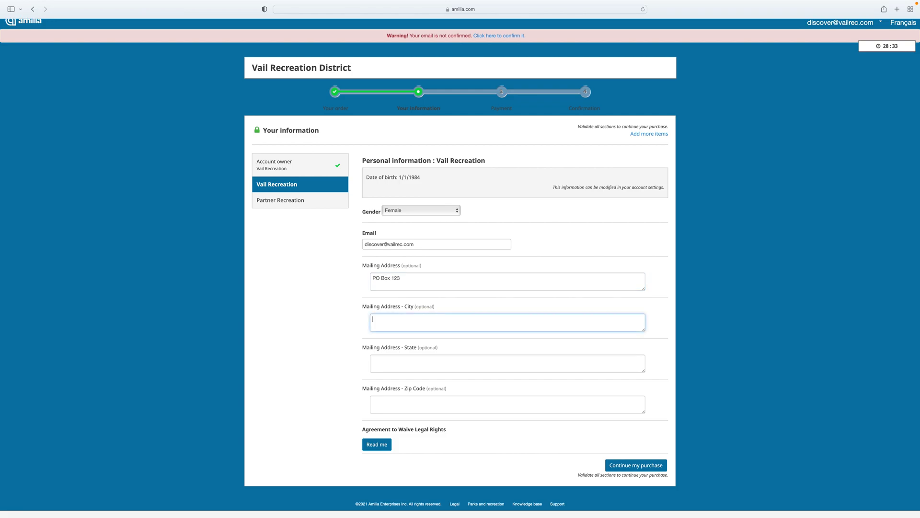
{"action": "type", "text": "Vail"}
{"action": "key", "text": "Tab"}
{"action": "type", "text": "CO"}
{"action": "key", "text": "Tab"}
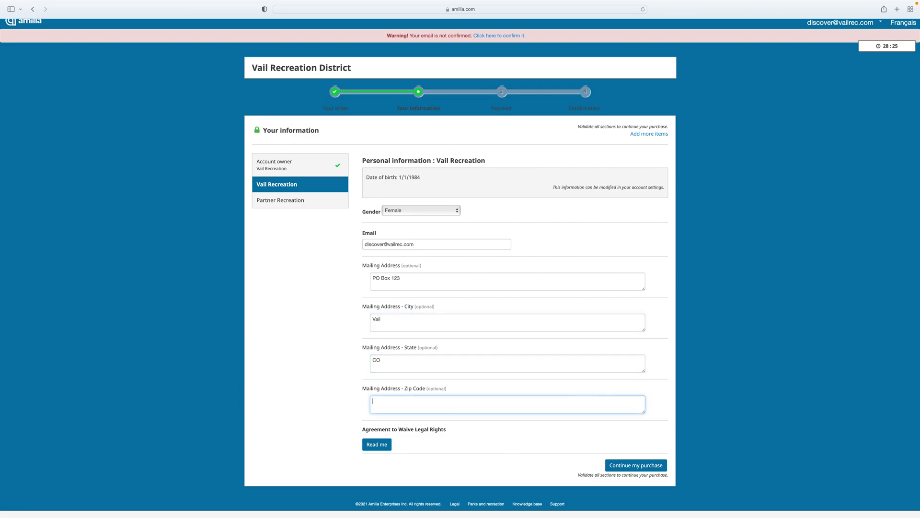
{"action": "type", "text": "81657"}
Read and accept the legal-rights waiver, then save this member's details.
{"action": "left_click", "coordinate": [382, 444]}
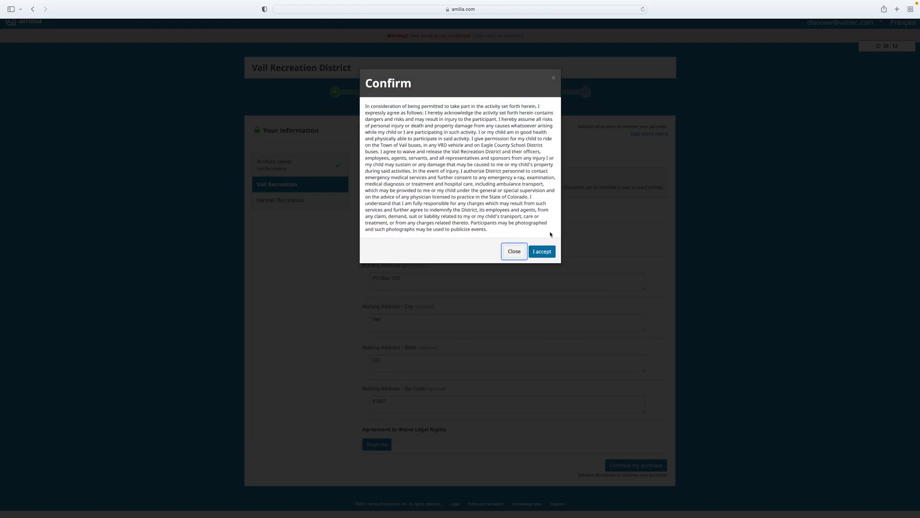
{"action": "left_click", "coordinate": [545, 252]}
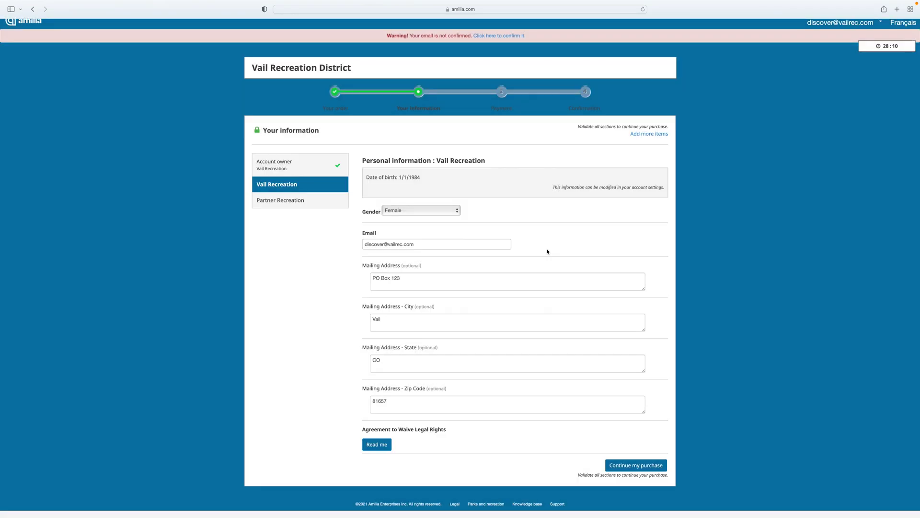
{"action": "left_click", "coordinate": [631, 465]}
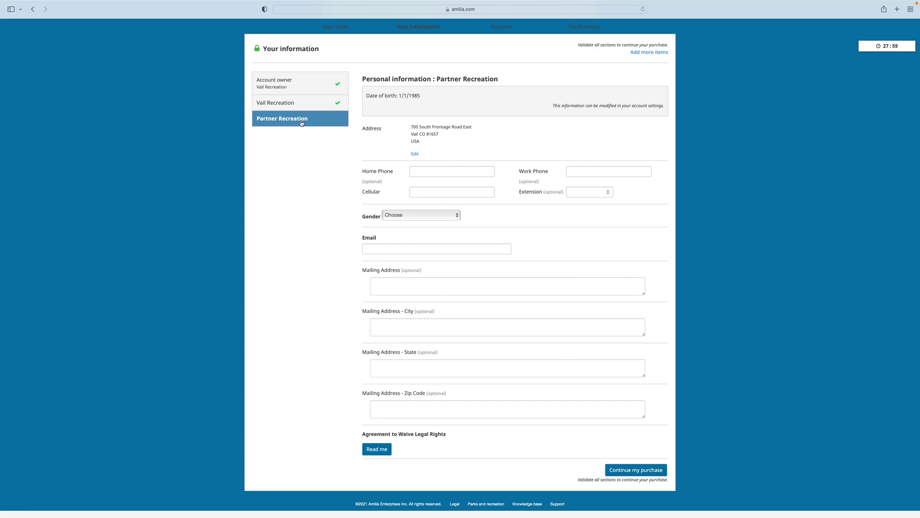
Give the partner a cell number, gender Male and their e-mail address.
{"action": "left_click", "coordinate": [469, 190]}
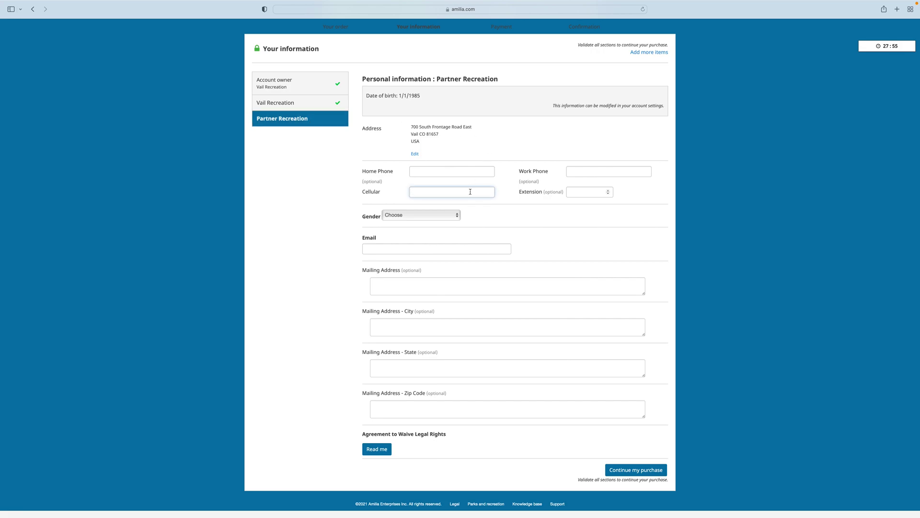
{"action": "type", "text": "999-999-9999"}
{"action": "left_click", "coordinate": [438, 216]}
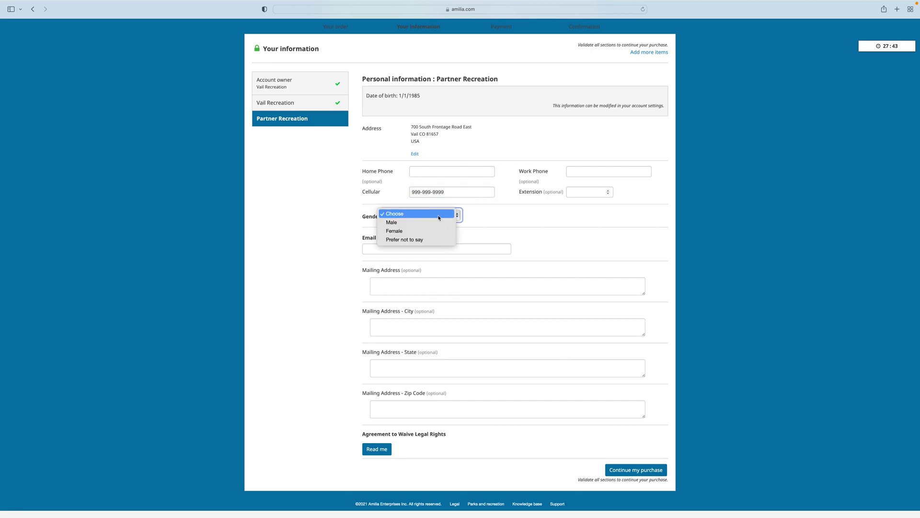
{"action": "left_click", "coordinate": [438, 222]}
{"action": "left_click", "coordinate": [434, 248]}
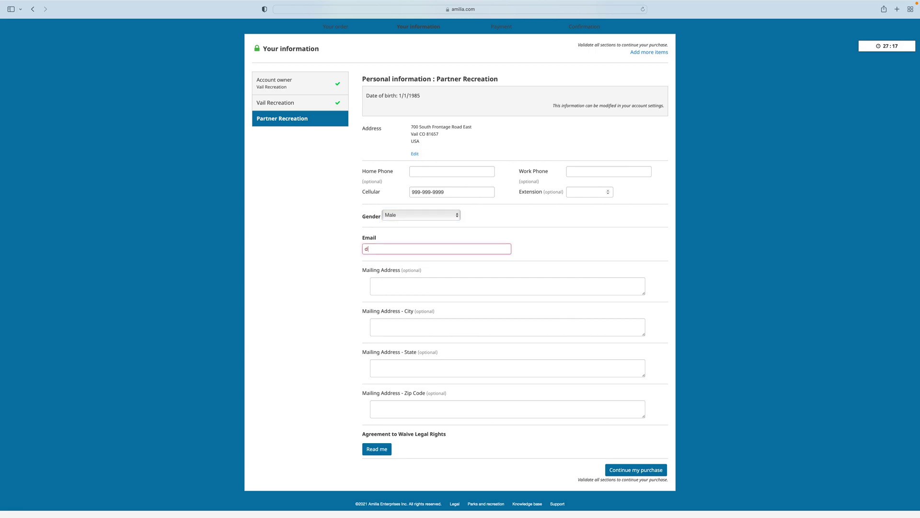
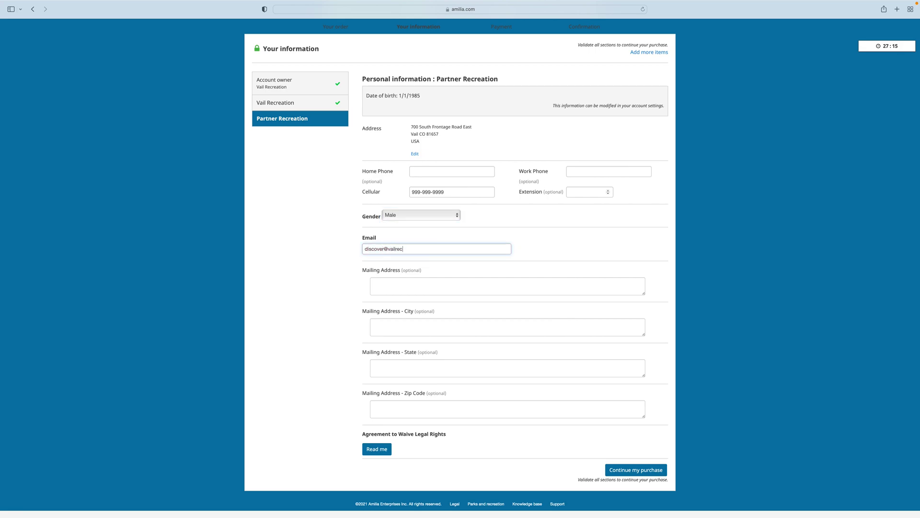
Accept the partner's liability waiver and submit their information.
{"action": "left_click", "coordinate": [374, 448]}
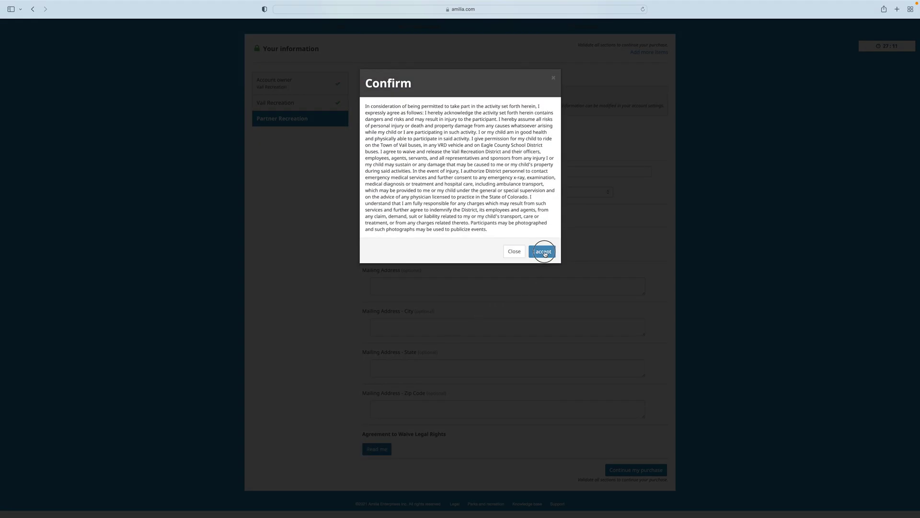
{"action": "left_click", "coordinate": [543, 251]}
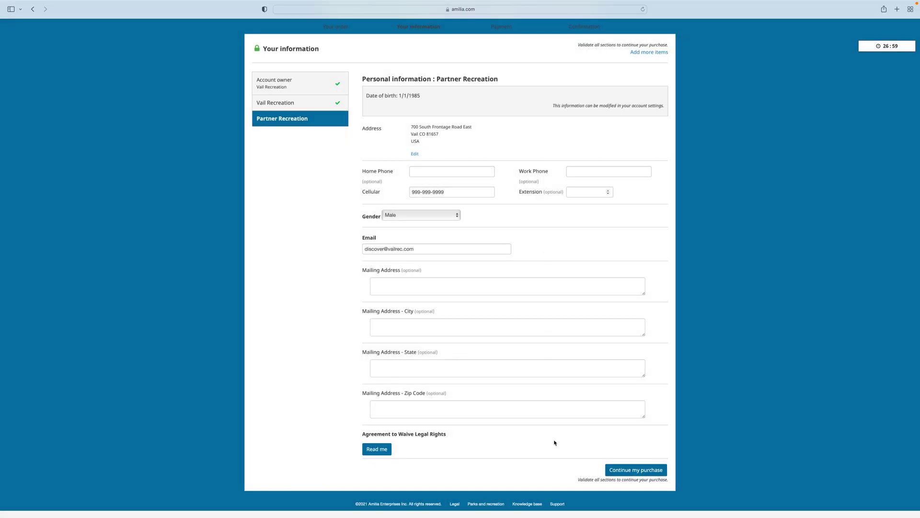
{"action": "left_click", "coordinate": [624, 472]}
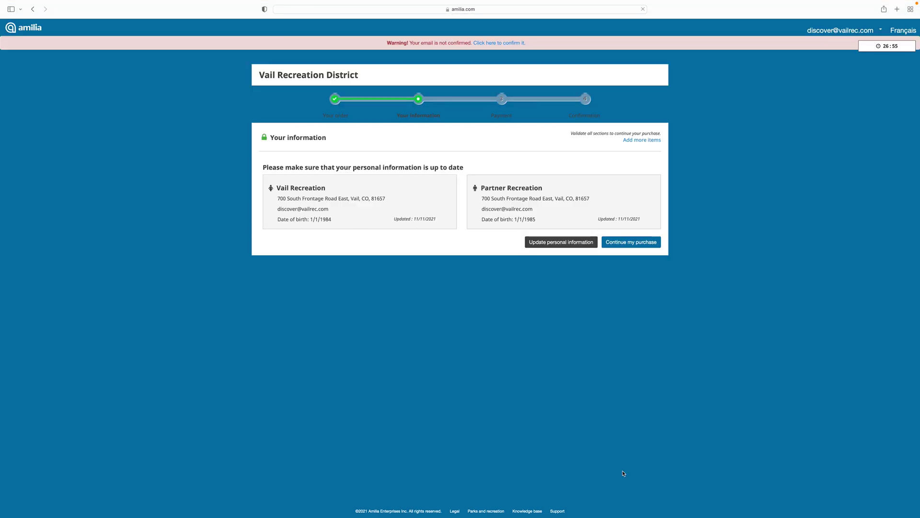
Save the card, accept the terms and pay the $0.00 Pickleball Annual Pass order.
{"action": "left_click", "coordinate": [639, 242]}
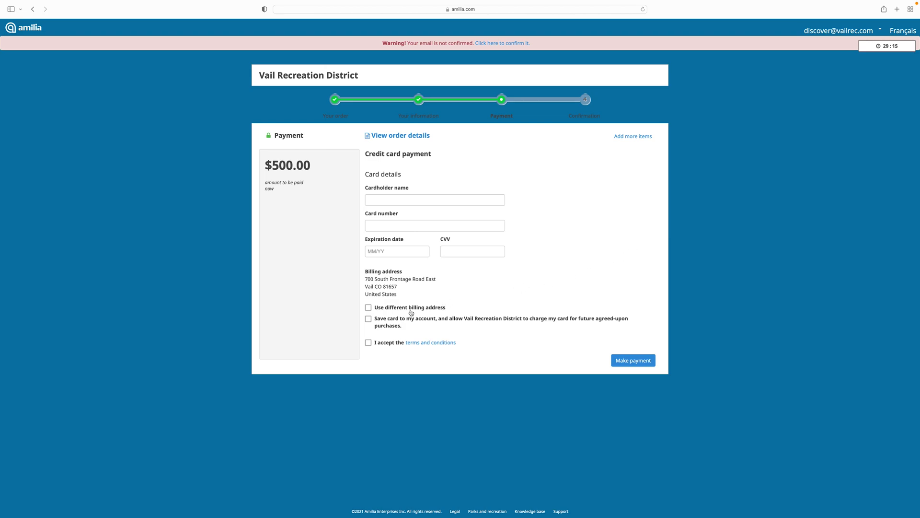
{"action": "left_click", "coordinate": [368, 320]}
{"action": "left_click", "coordinate": [368, 343]}
{"action": "left_click", "coordinate": [640, 363]}
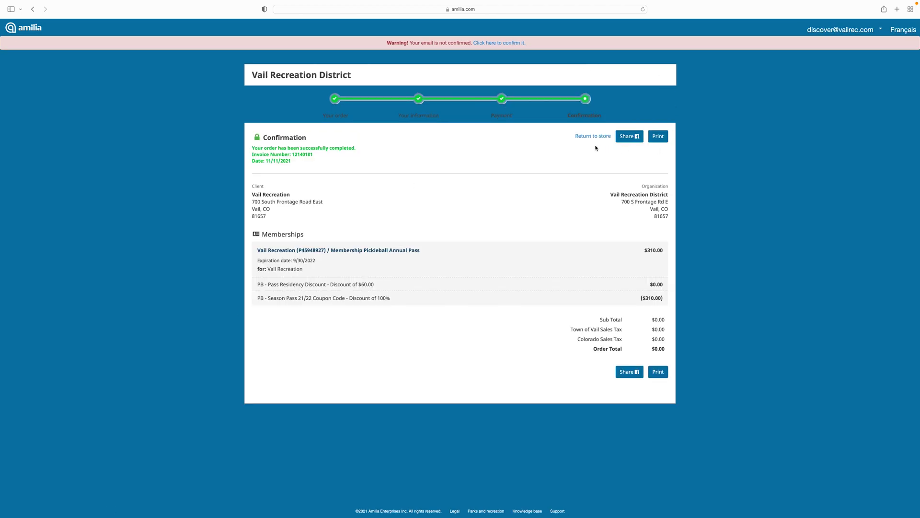
Return to the Vail Recreation District store's Court & Facility Rentals listing.
{"action": "left_click", "coordinate": [593, 137]}
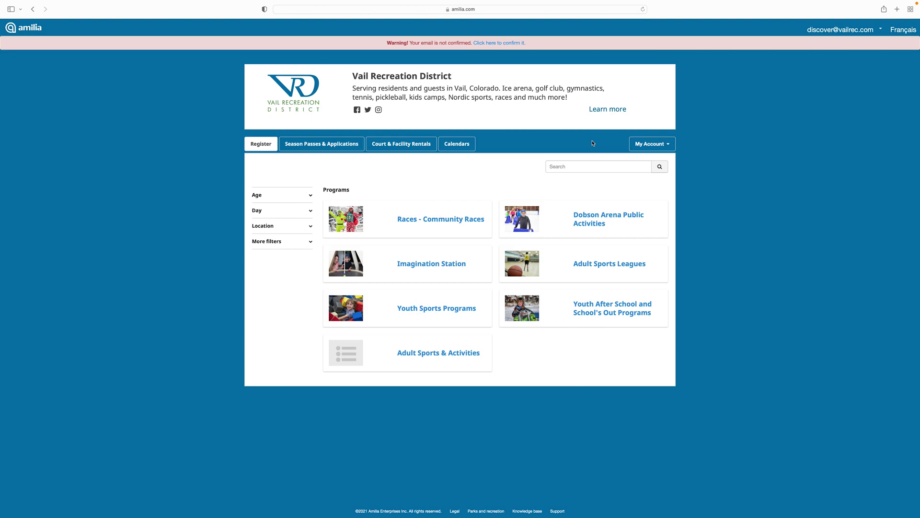
{"action": "left_click", "coordinate": [398, 146]}
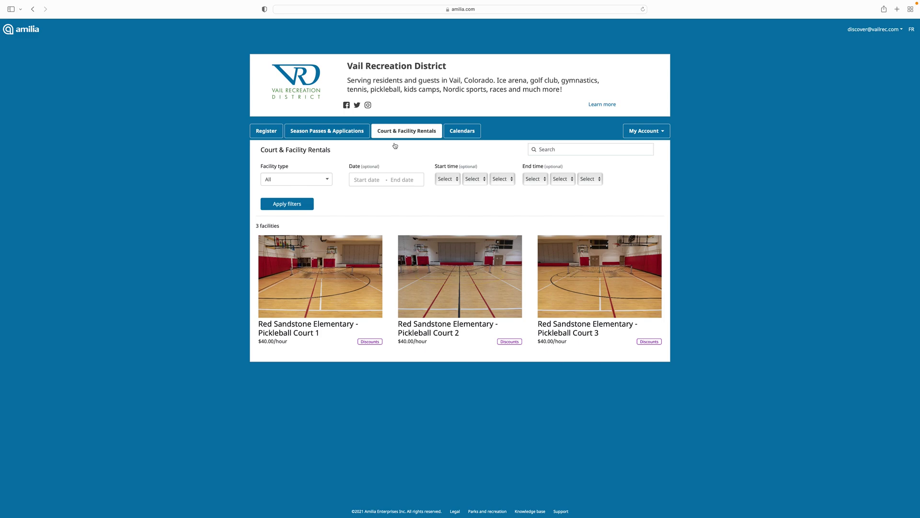
{"action": "left_click", "coordinate": [327, 179]}
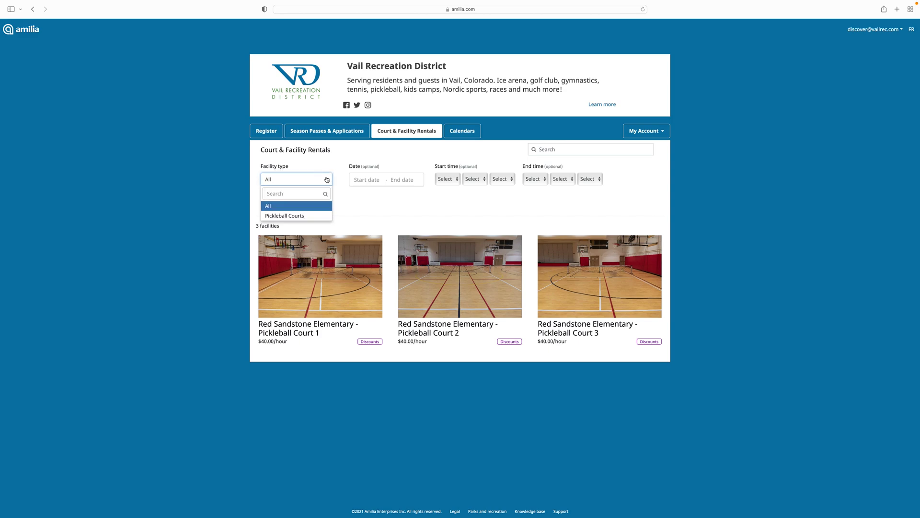
Filter rentals to Pickleball Courts on November 11 and open Pickleball Court 1's booking page.
{"action": "left_click", "coordinate": [320, 216]}
{"action": "left_click", "coordinate": [370, 180]}
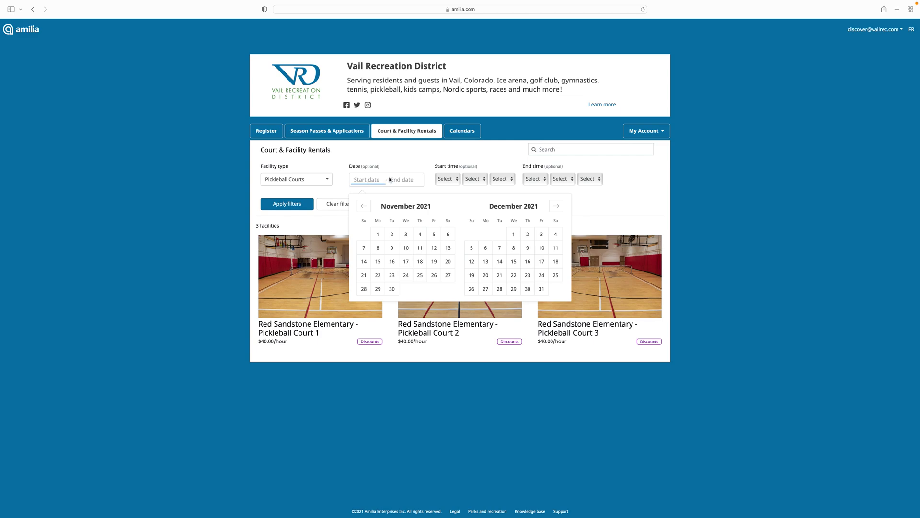
{"action": "left_click", "coordinate": [420, 249]}
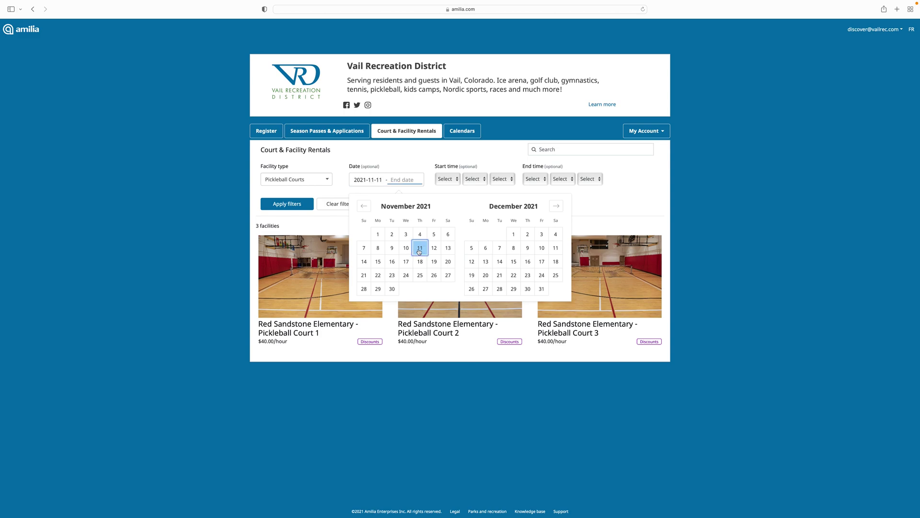
{"action": "left_click", "coordinate": [420, 250]}
{"action": "left_click", "coordinate": [289, 204]}
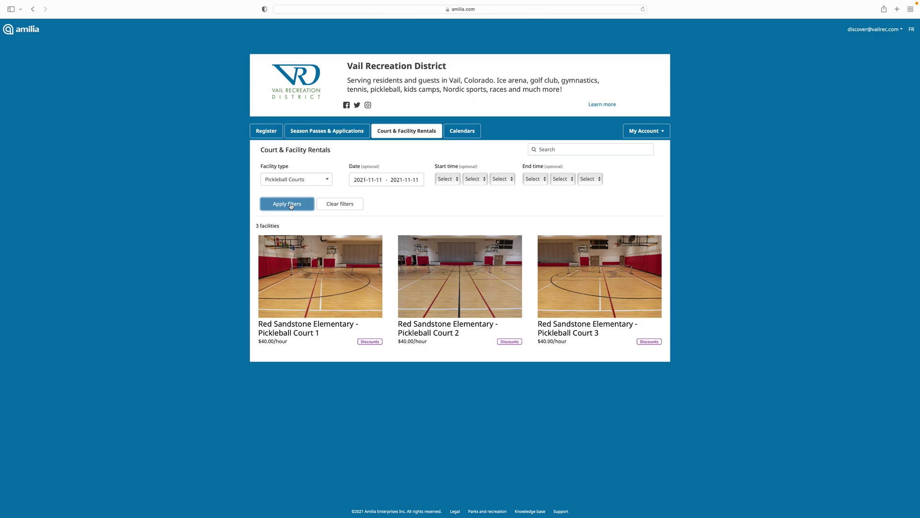
{"action": "left_click", "coordinate": [305, 262]}
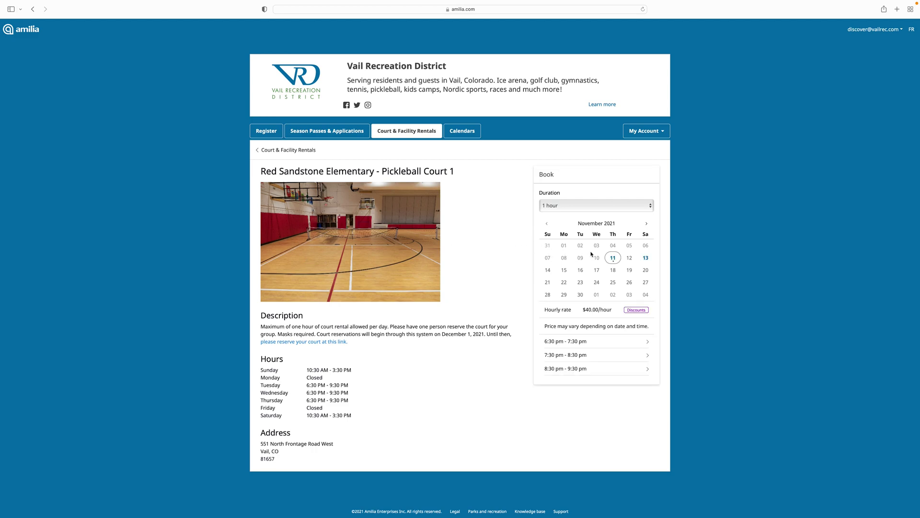
{"action": "left_click", "coordinate": [614, 259]}
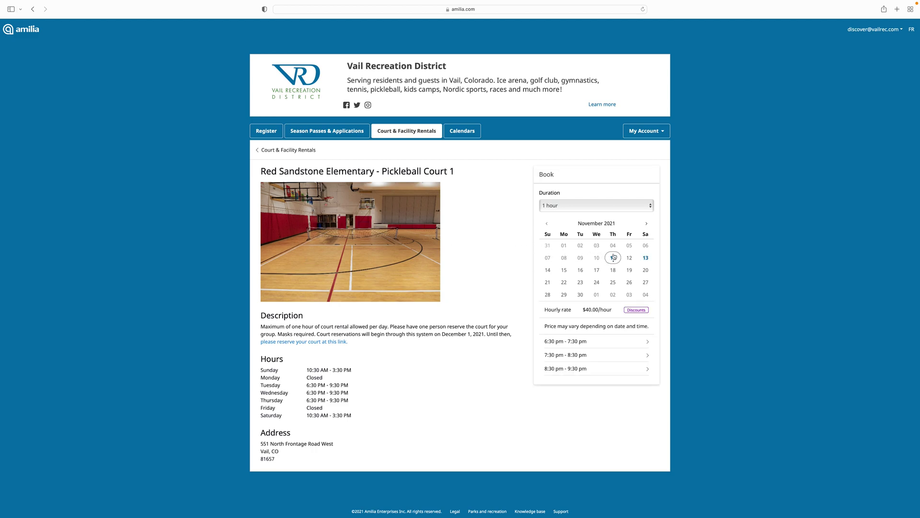
Add the November 11, 6:30–7:30 pm Pickleball Court 1 slot to the cart for $40.00.
{"action": "left_click", "coordinate": [646, 258]}
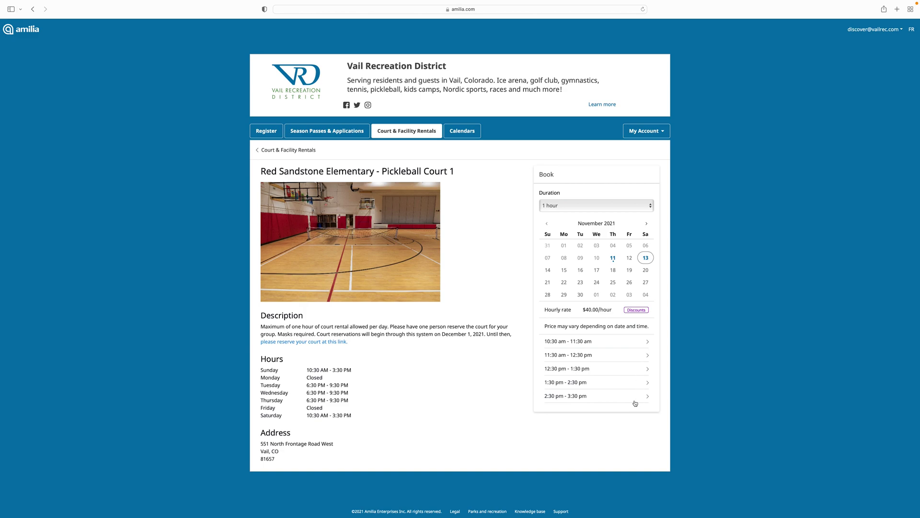
{"action": "left_click", "coordinate": [613, 259]}
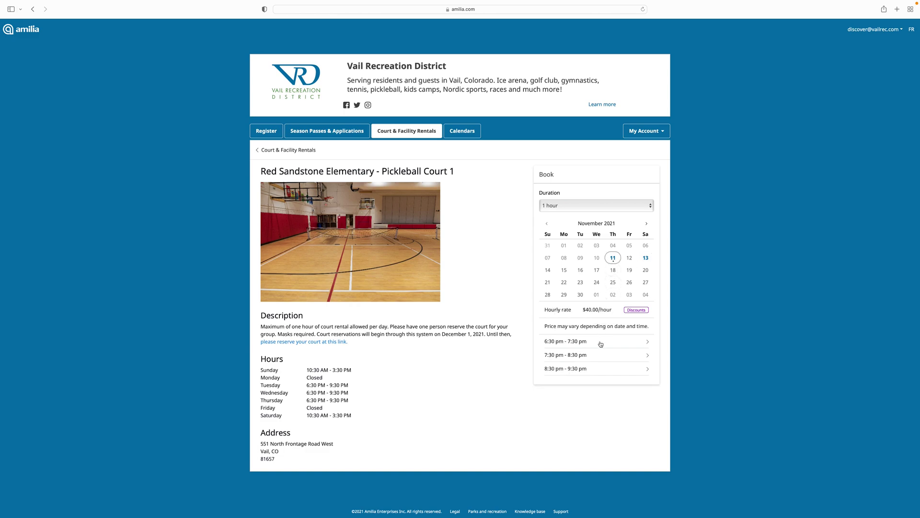
{"action": "left_click", "coordinate": [602, 343]}
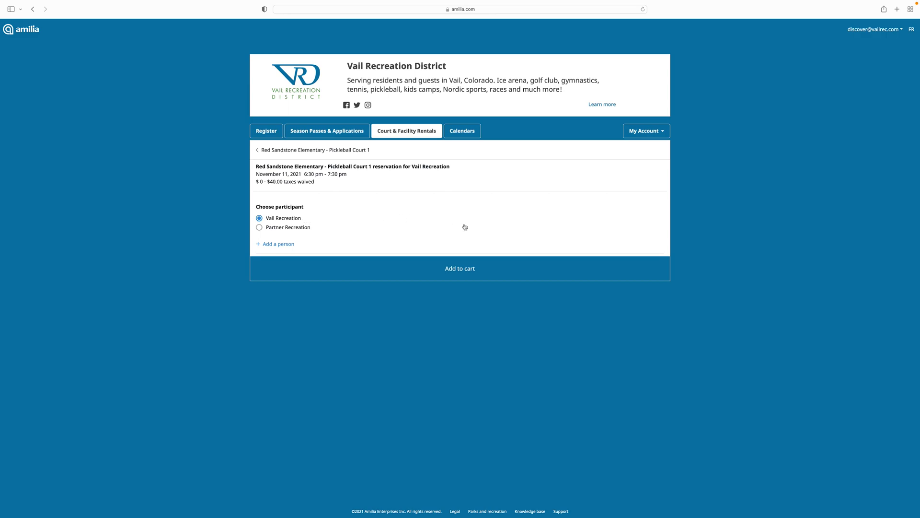
{"action": "left_click", "coordinate": [458, 270]}
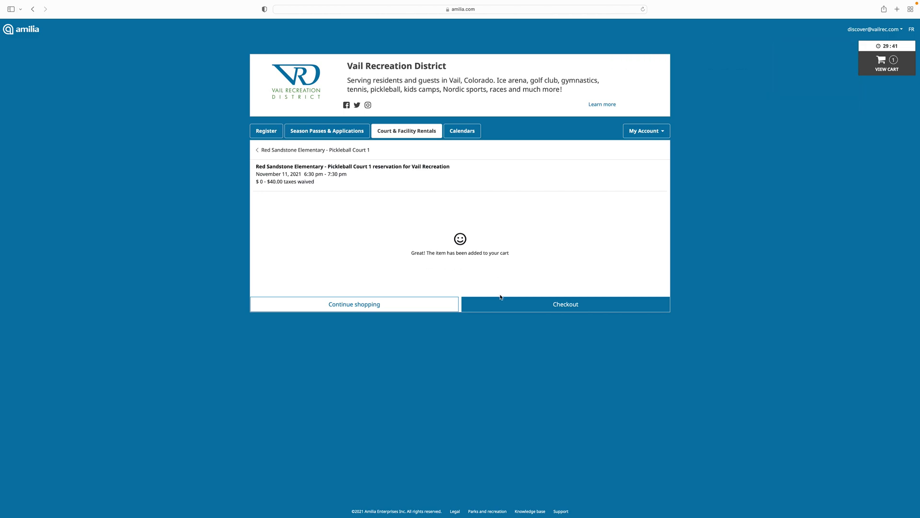
Check out the cart to see the 100% Passholder Discount make the total $0.00.
{"action": "left_click", "coordinate": [500, 306]}
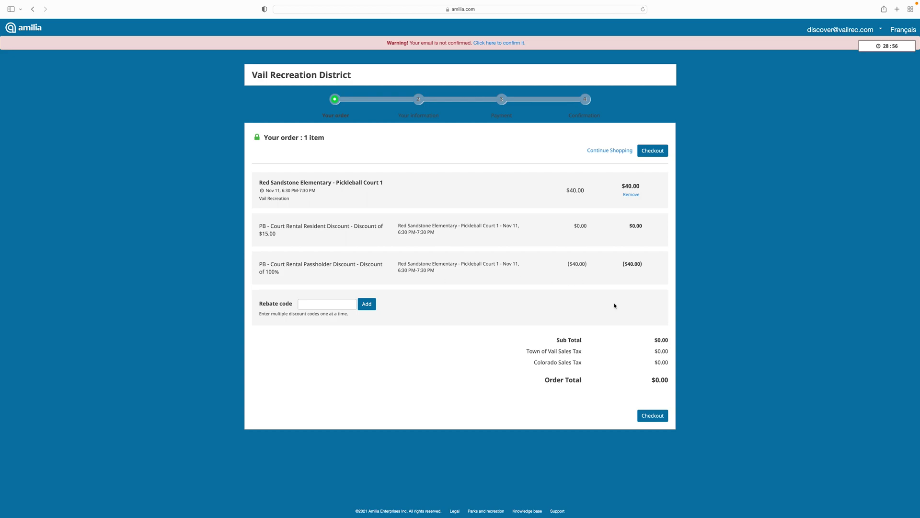
Proceed with the court order, confirming the account owner's details to complete the booking.
{"action": "left_click", "coordinate": [653, 415]}
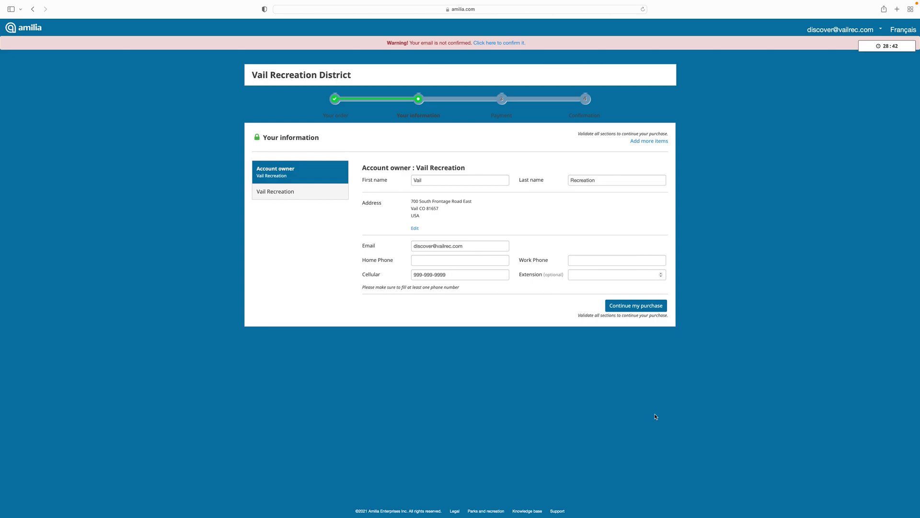
{"action": "left_click", "coordinate": [655, 308]}
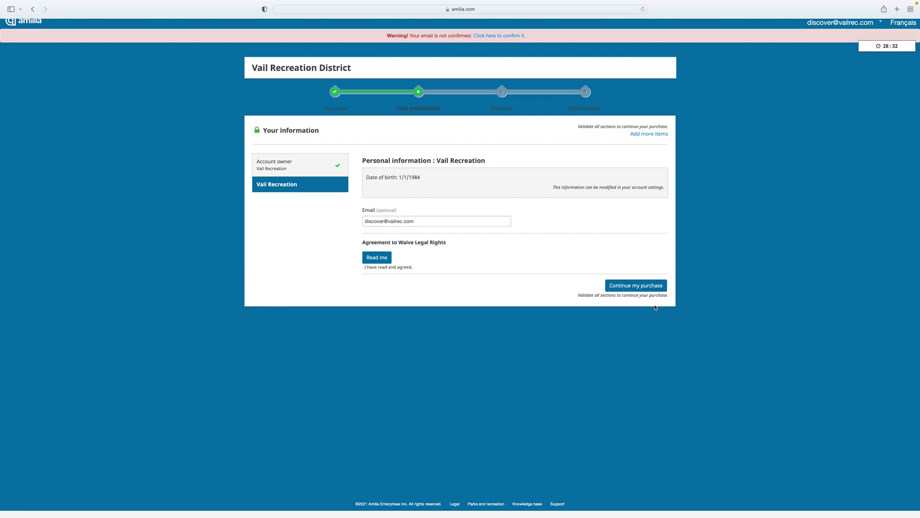
{"action": "left_click", "coordinate": [657, 285]}
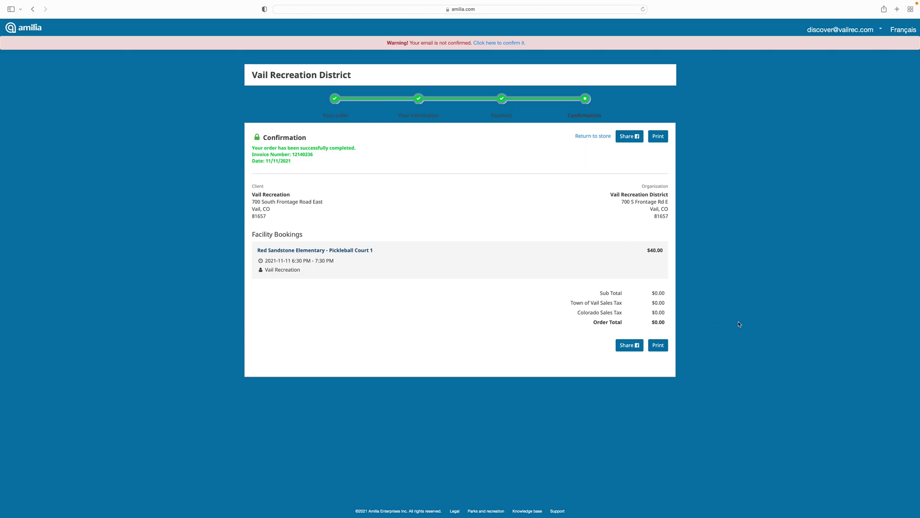
Review the confirmation for Pickleball Court 1, November 11, 6:30–7:30 pm, totaling $0.00.
{"action": "mouse_move", "coordinate": [741, 1]}
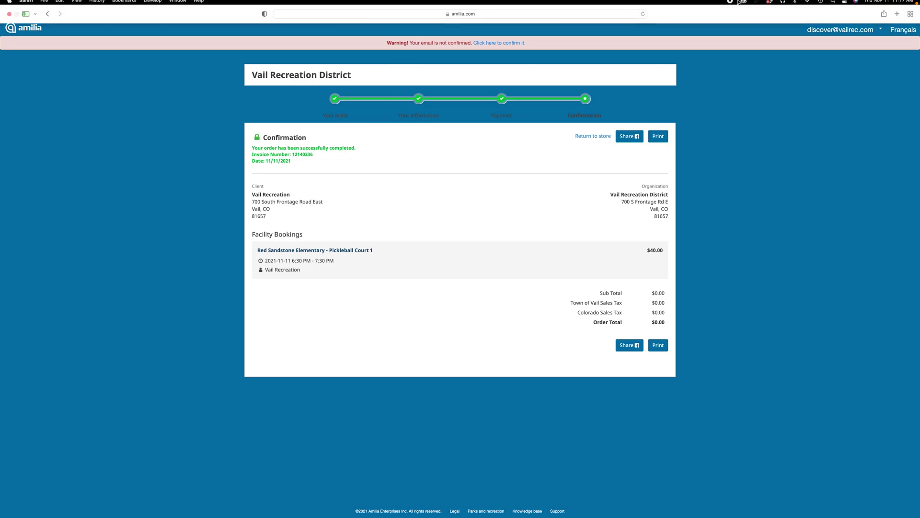